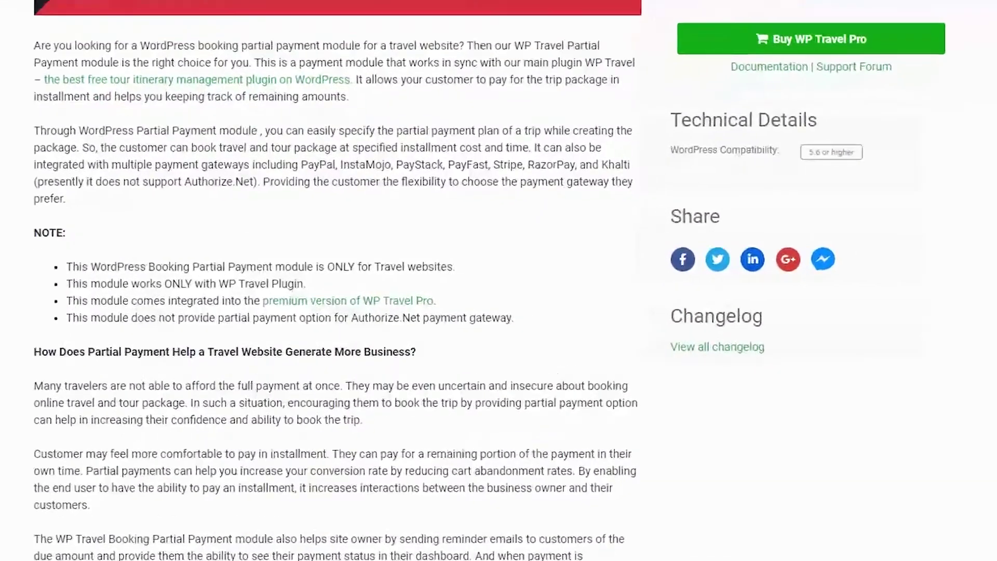
Load the Travel Log theme page at wordpress.org/themes/travel-log/ and scroll through it.
scroll(23, 266, "down", 3)
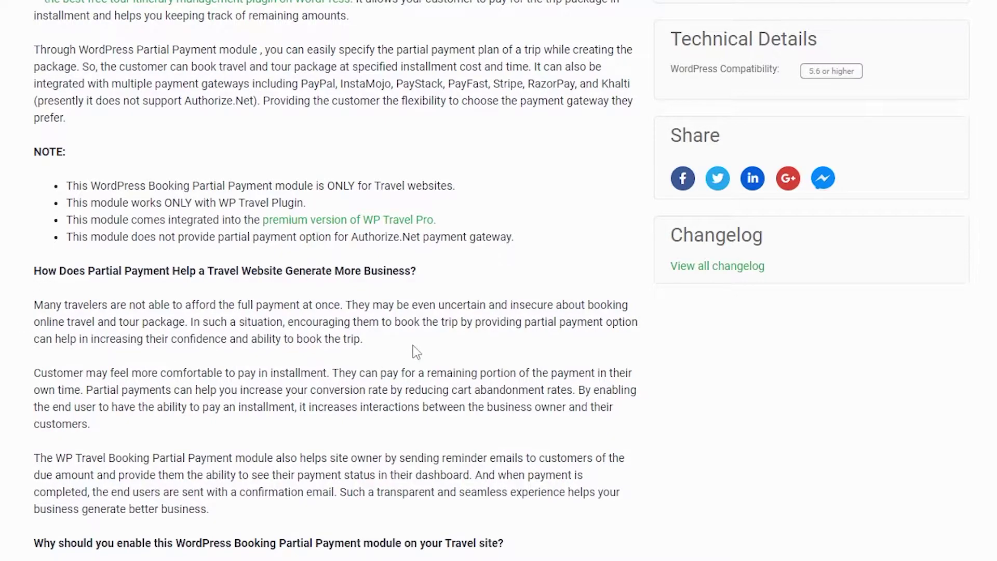
scroll(418, 346, "down", 5)
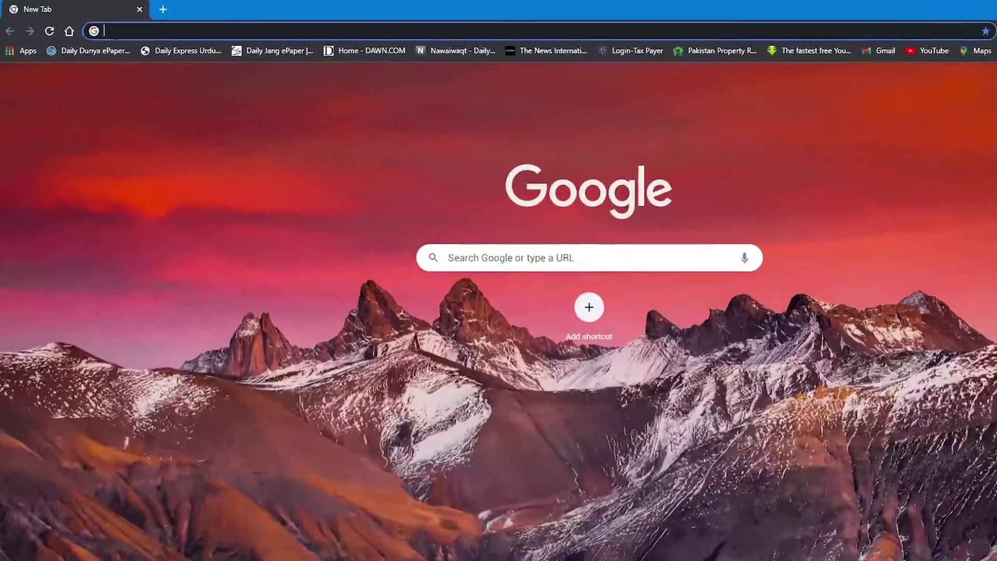
type("https://wordpress.org/themes/travel-log/")
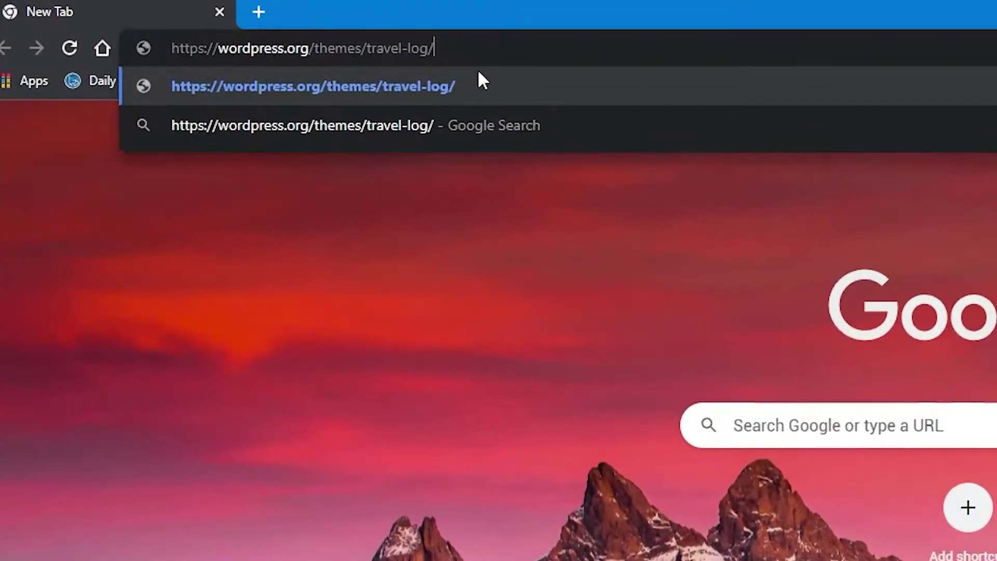
key("Return")
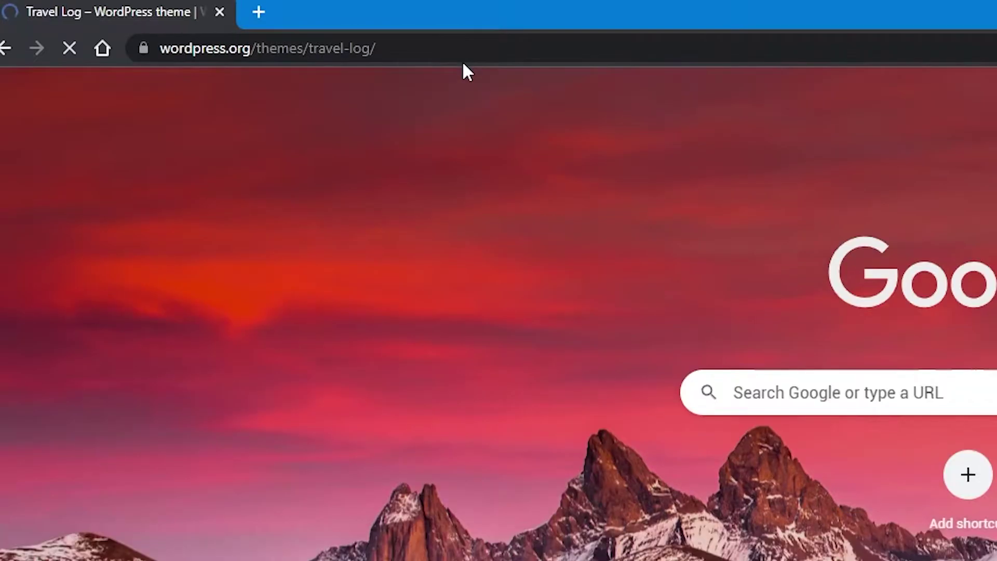
scroll(442, 255, "down", 3)
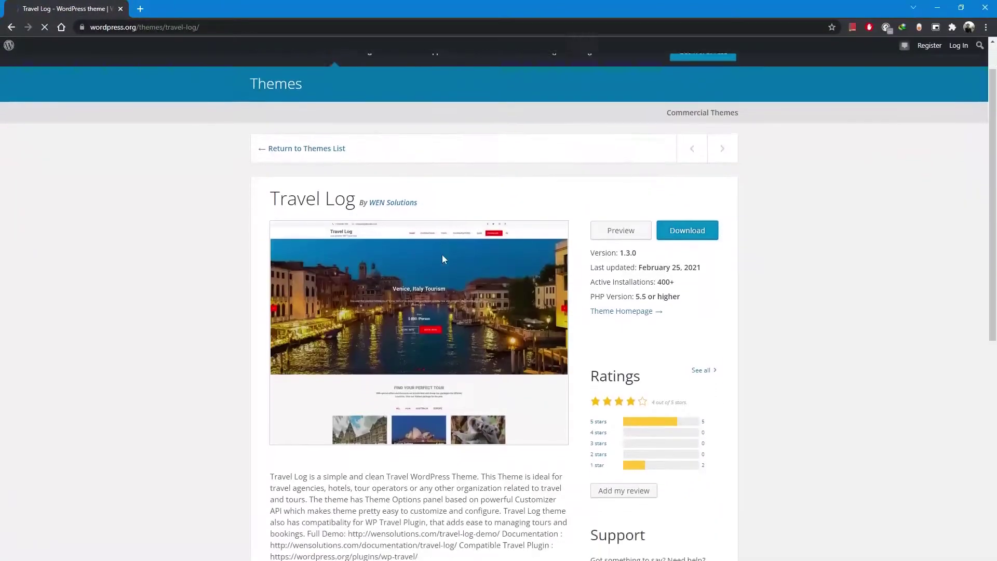
scroll(442, 258, "up", 3)
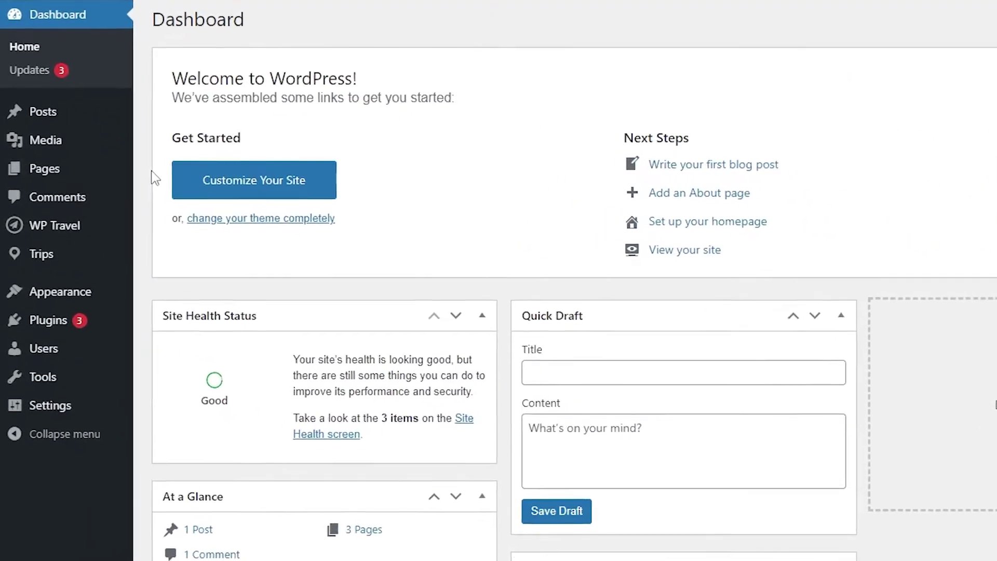
Turn on Partial Payment in WP Travel's Payment settings, leaving Partial Payout 1 at 10%.
mouse_move(77, 237)
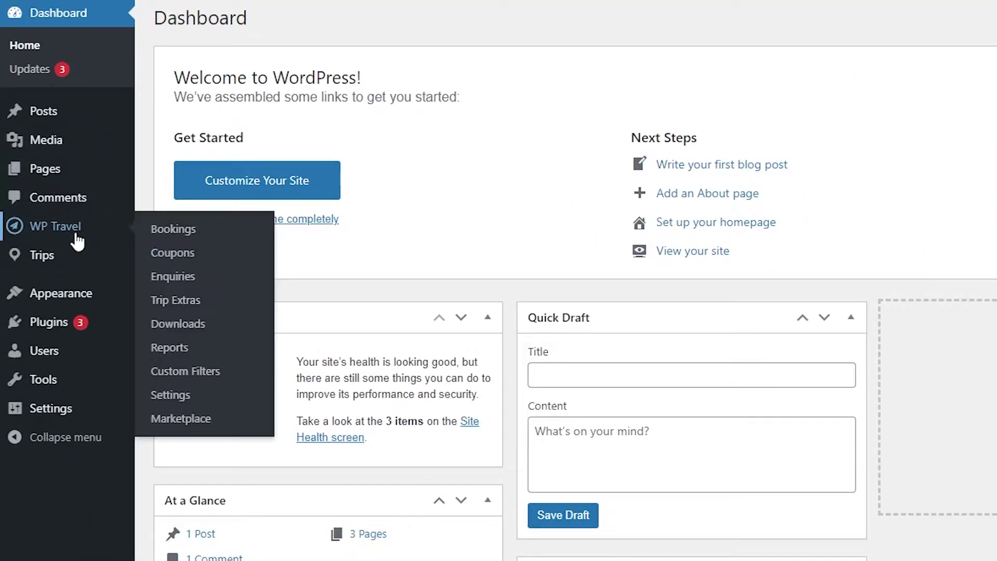
left_click(190, 399)
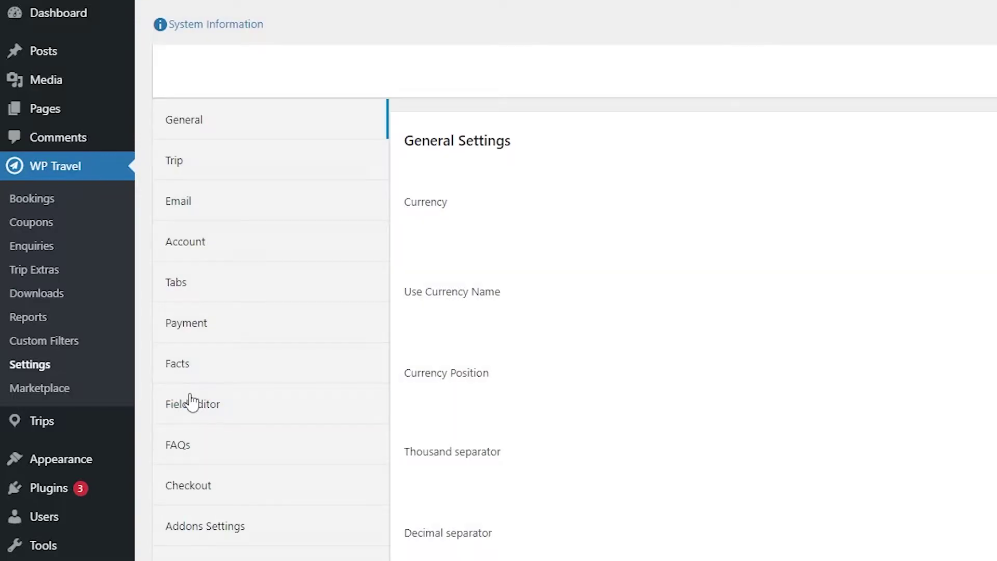
left_click(204, 333)
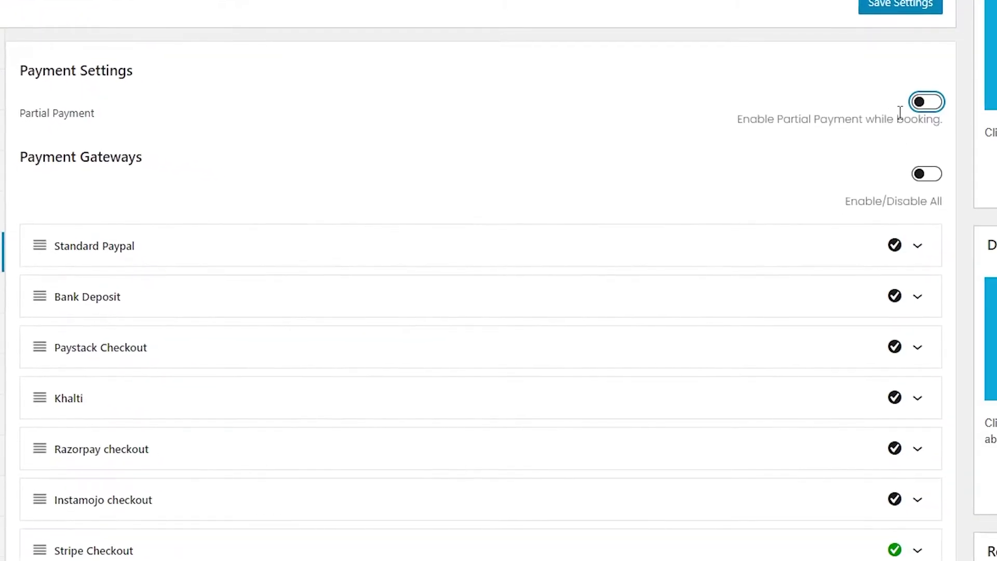
left_click(922, 103)
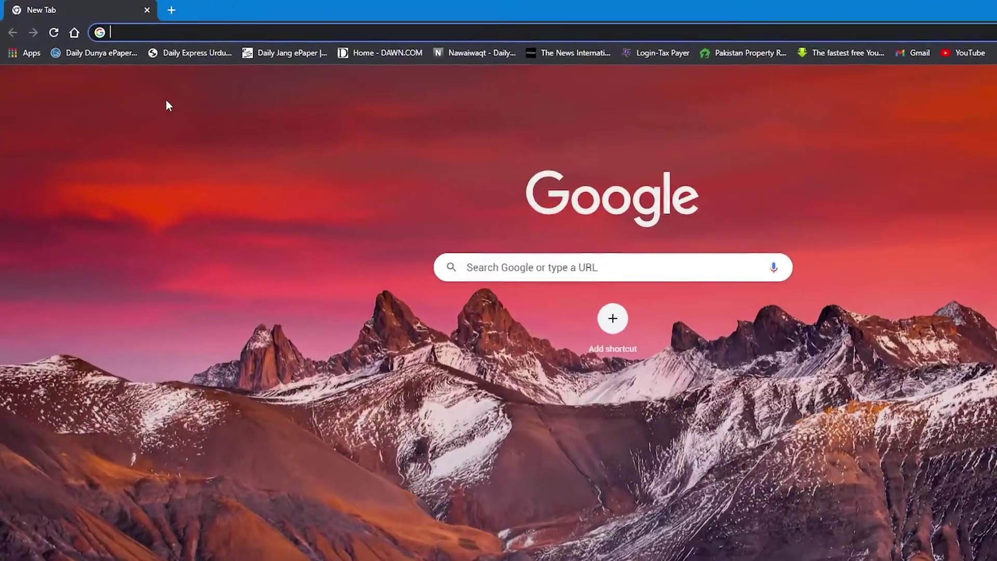
Load wptravel.io/wp-travel-pro/#pricing-table and scroll to the Free Forever, Personal, Plus and Expert plans.
type("https://wptravel.io/wp-travel-pro/#pricing-table")
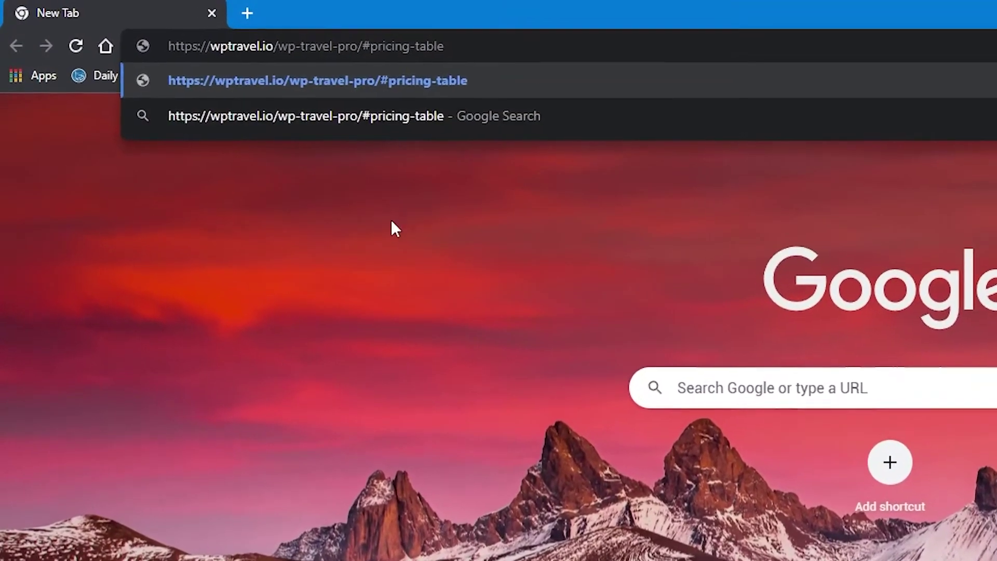
key("Return")
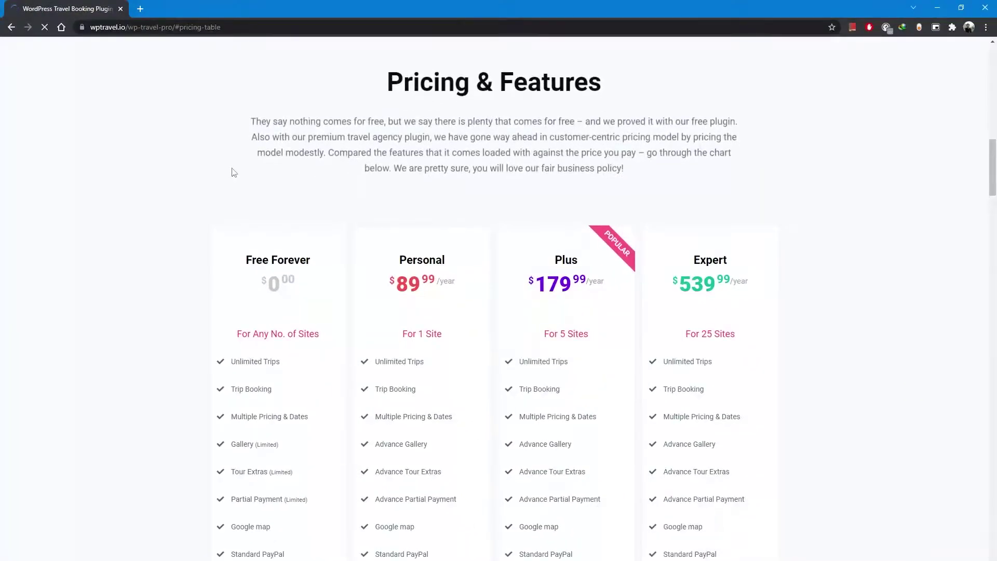
scroll(286, 175, "down", 15)
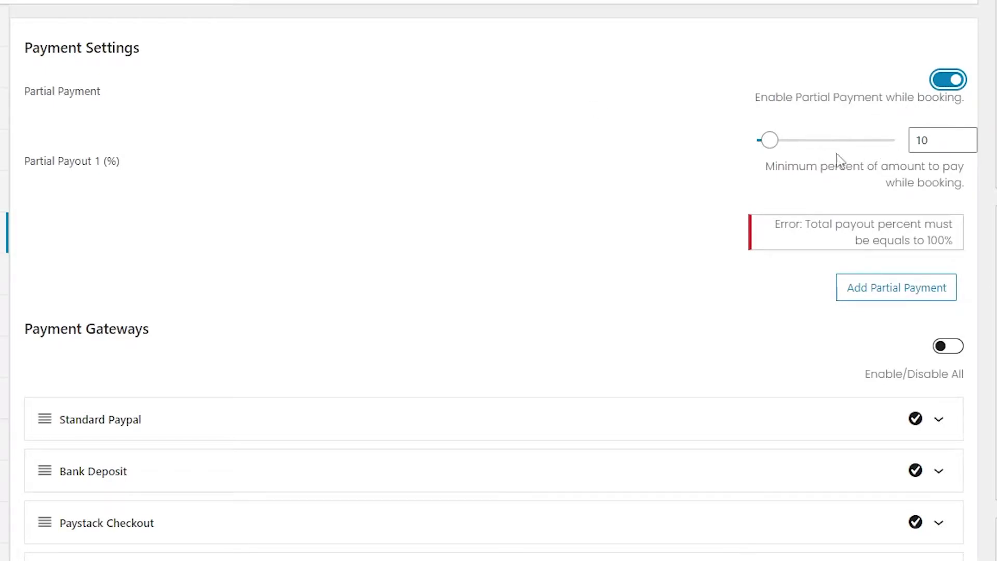
Adjust the first partial payout and add second, third and fourth partial payouts.
mouse_move(775, 147)
left_mouse_down()
mouse_move(812, 147)
mouse_move(772, 145)
mouse_move(788, 147)
left_mouse_up()
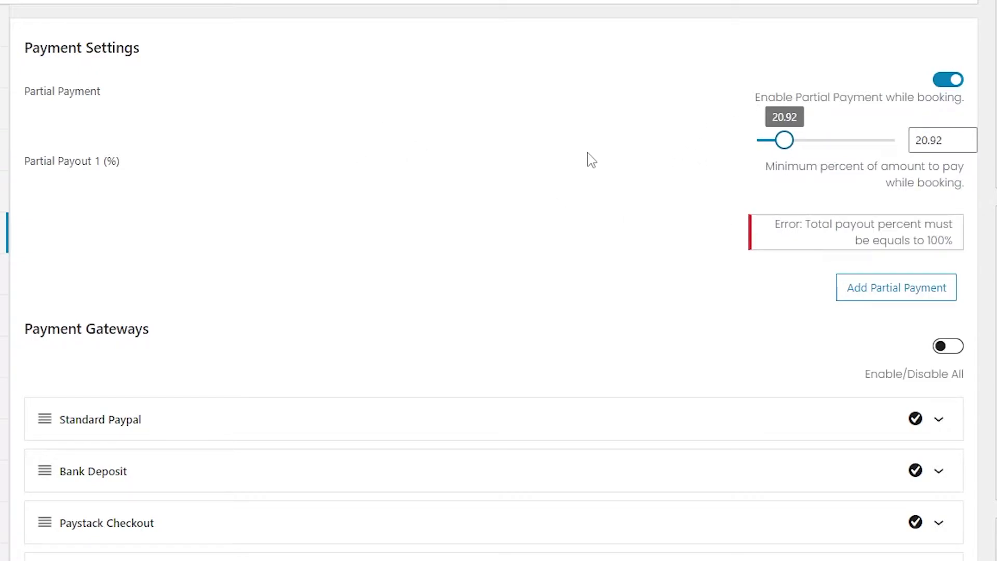
left_click(878, 291)
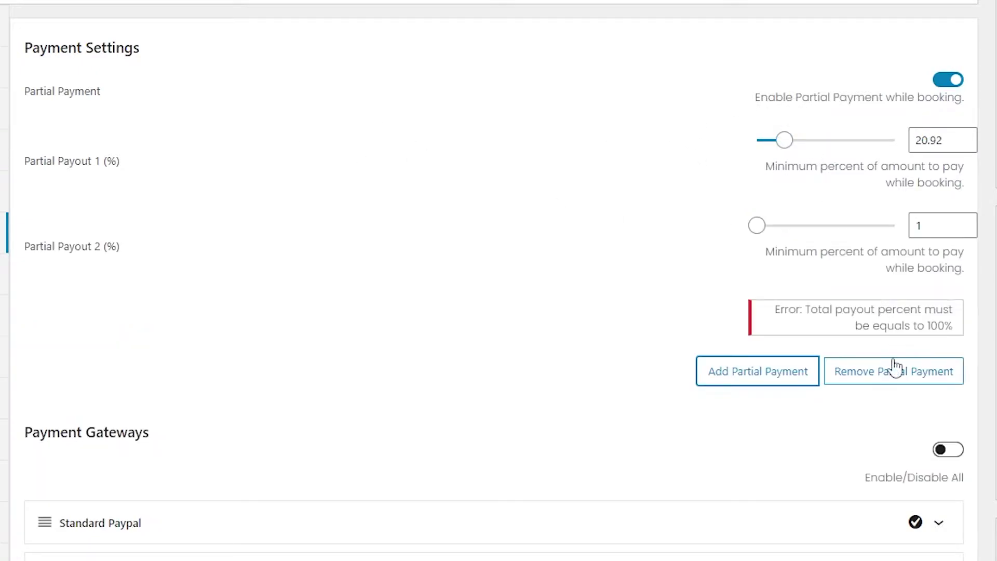
left_click(789, 379)
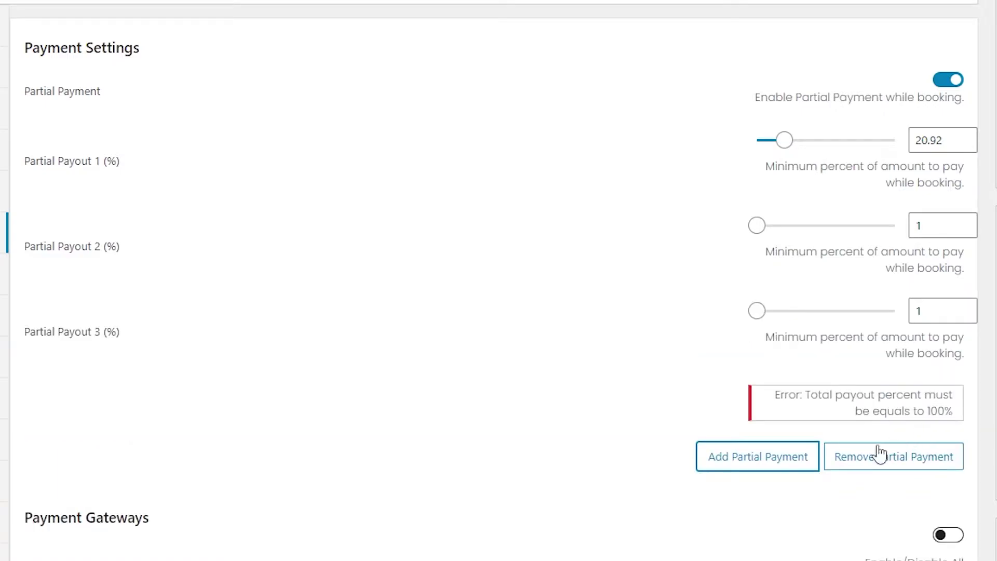
left_click(786, 465)
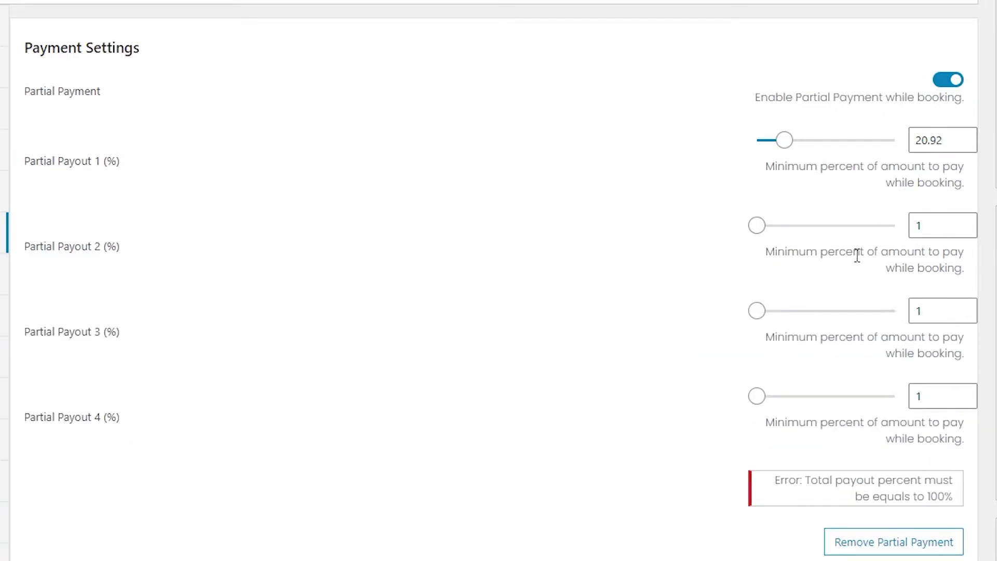
Adjust the percentages of the four partial payouts.
left_click_drag(763, 244, 837, 239)
left_click_drag(754, 313, 787, 314)
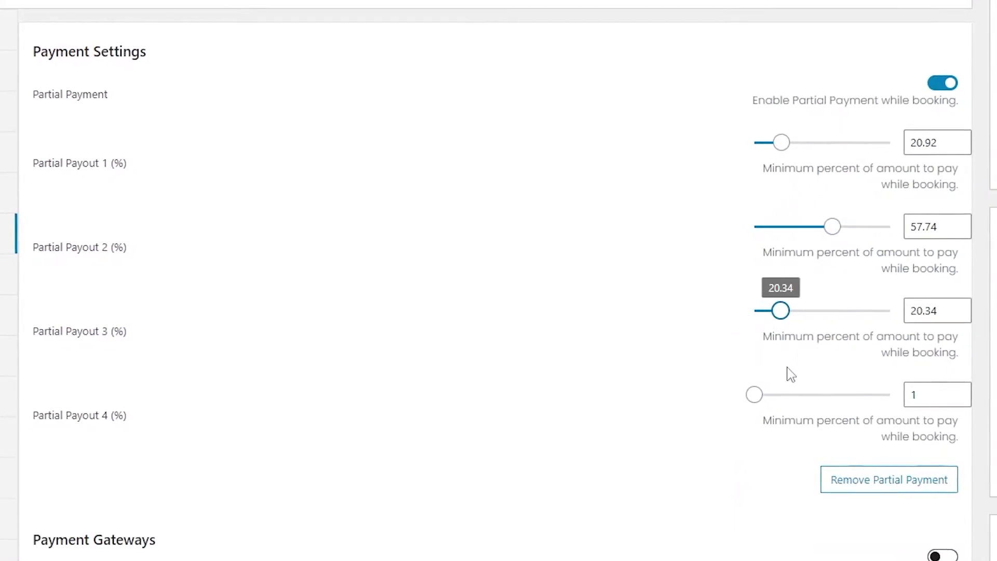
left_click(799, 404)
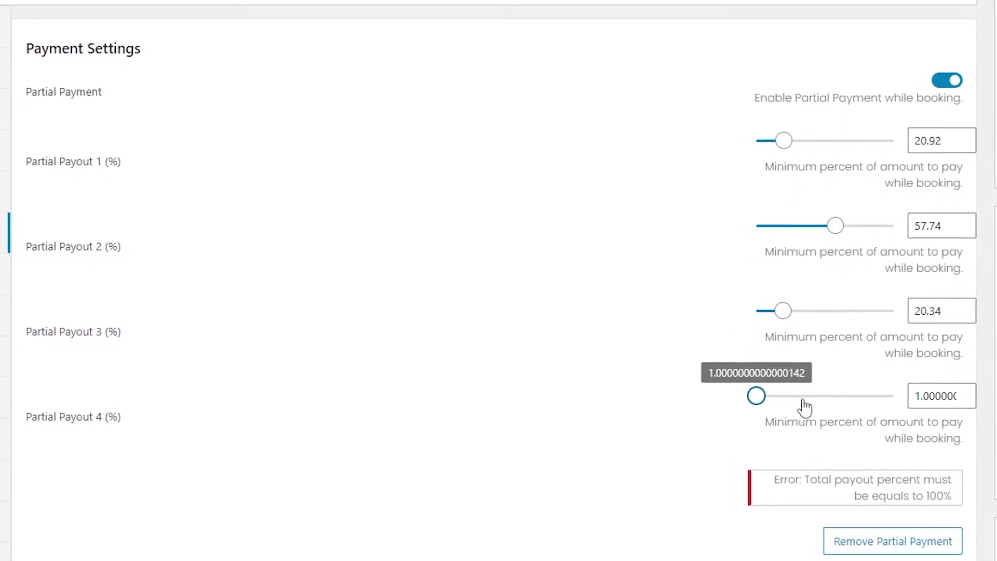
left_click_drag(804, 408, 784, 410)
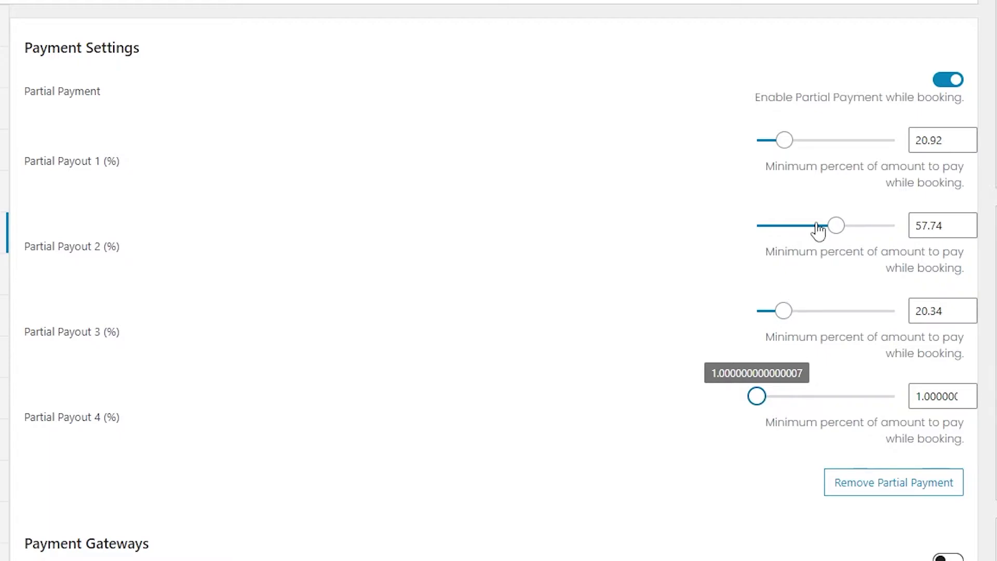
left_click_drag(818, 230, 806, 229)
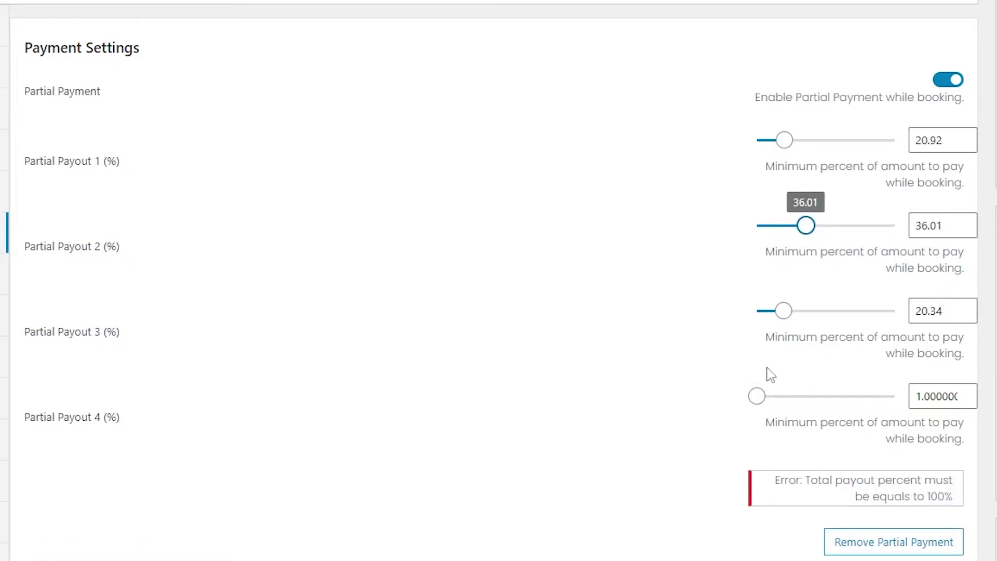
left_click_drag(758, 398, 777, 397)
left_click_drag(805, 227, 788, 228)
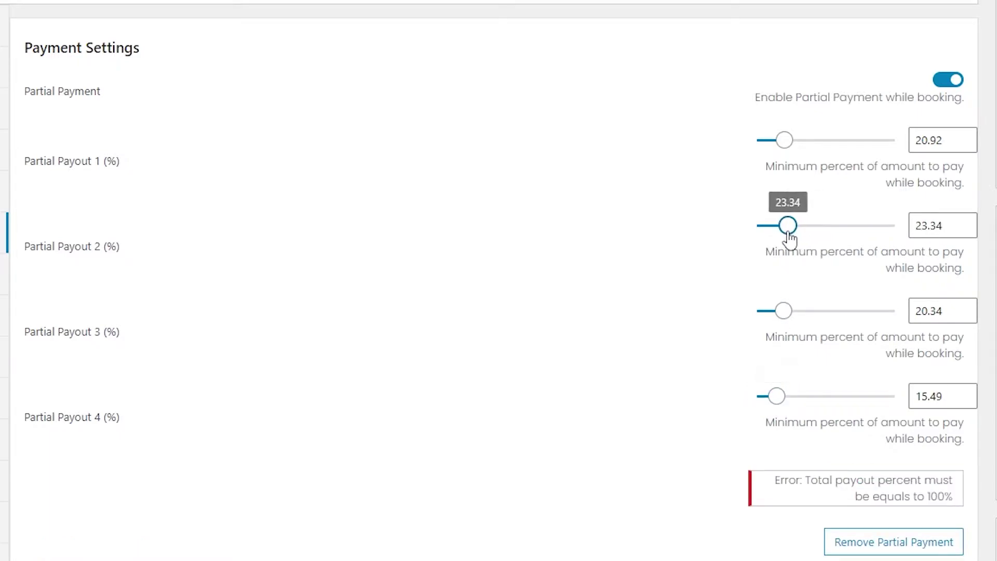
left_click_drag(785, 141, 795, 141)
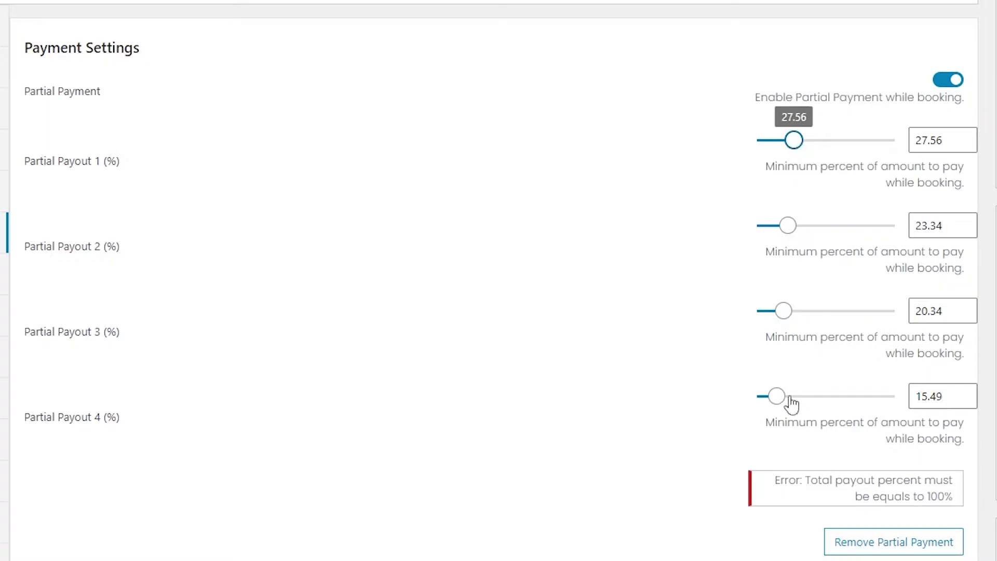
left_click_drag(786, 401, 805, 408)
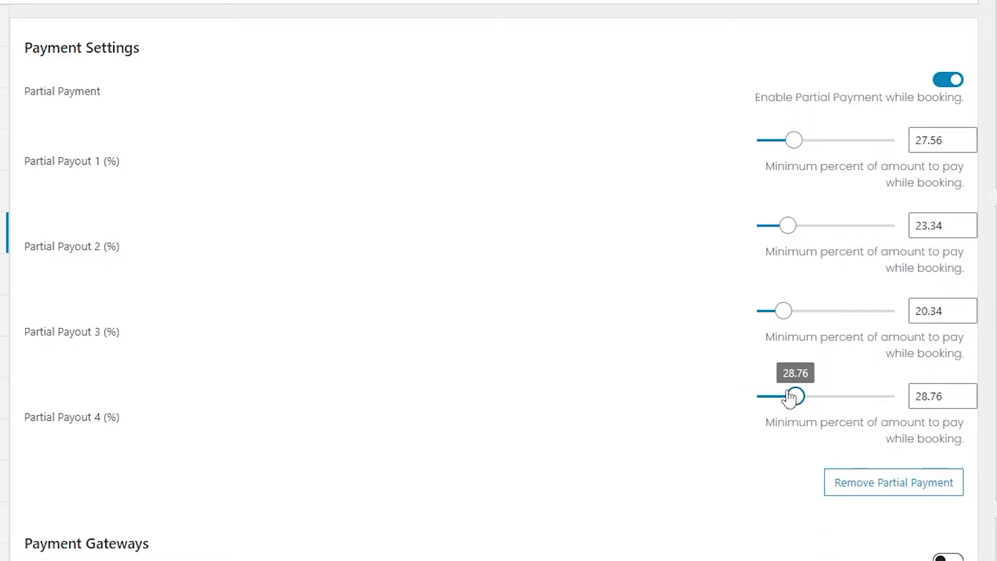
Remove the fourth and third payouts, re-add a third, and set its percentage.
left_click(891, 482)
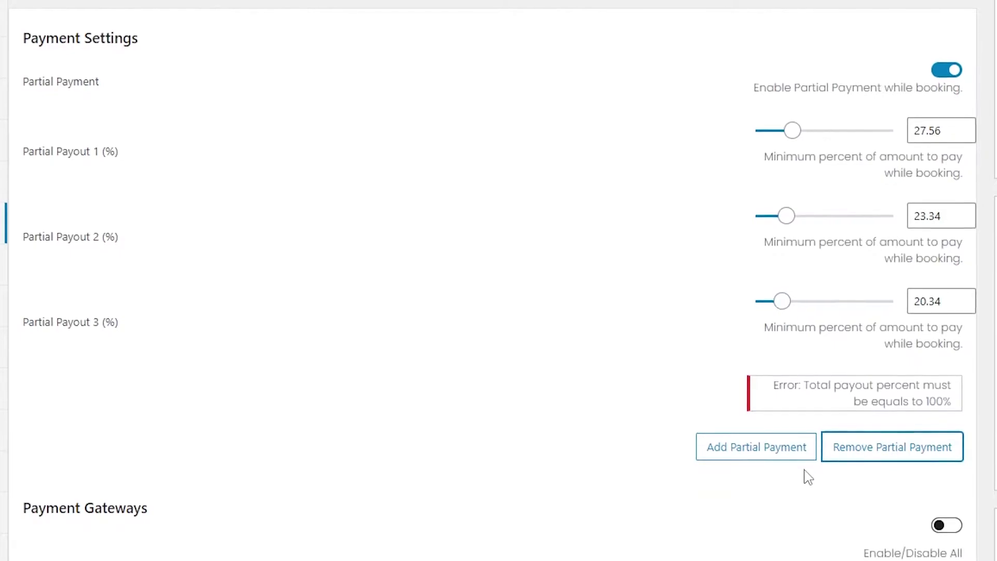
left_click(860, 453)
left_click(771, 369)
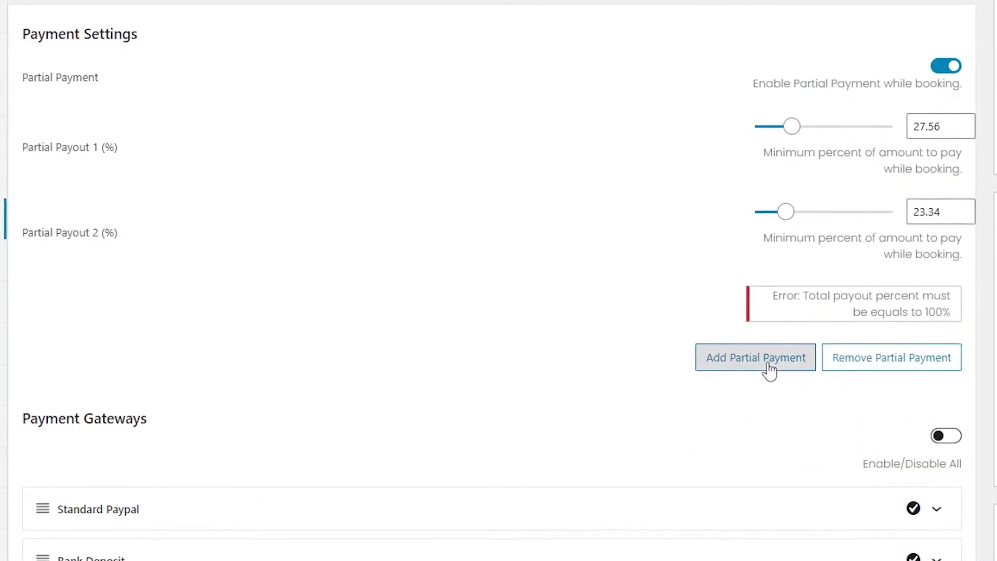
left_click_drag(754, 296, 795, 291)
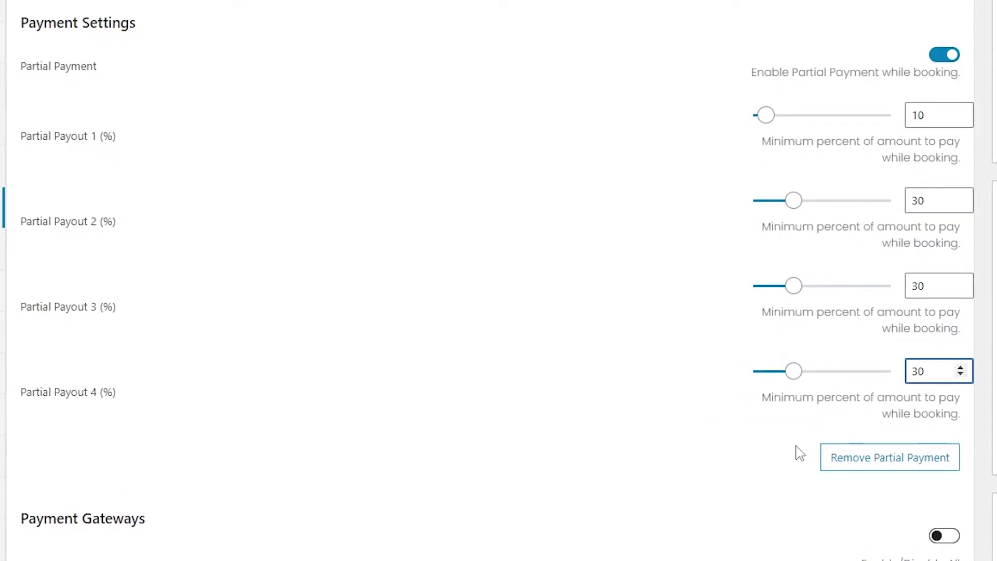
Open Trip To Thailand for editing from the All Trips list.
scroll(800, 453, "down", 10)
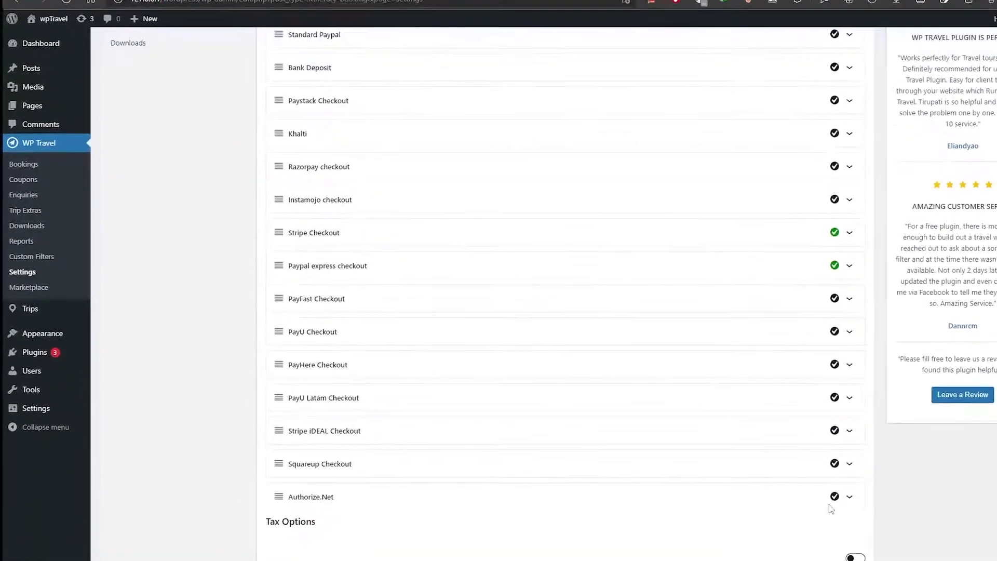
scroll(831, 509, "up", 10)
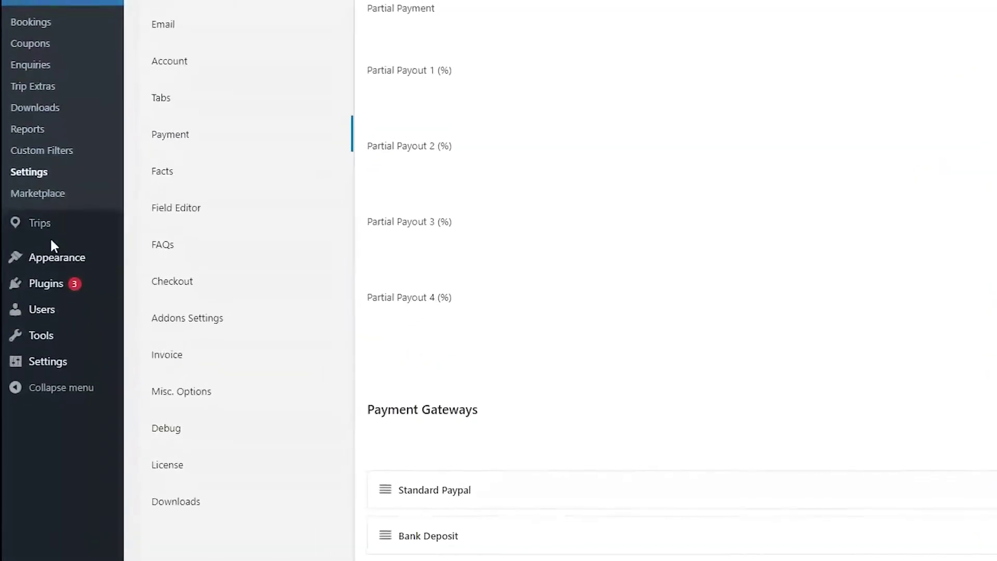
mouse_move(35, 316)
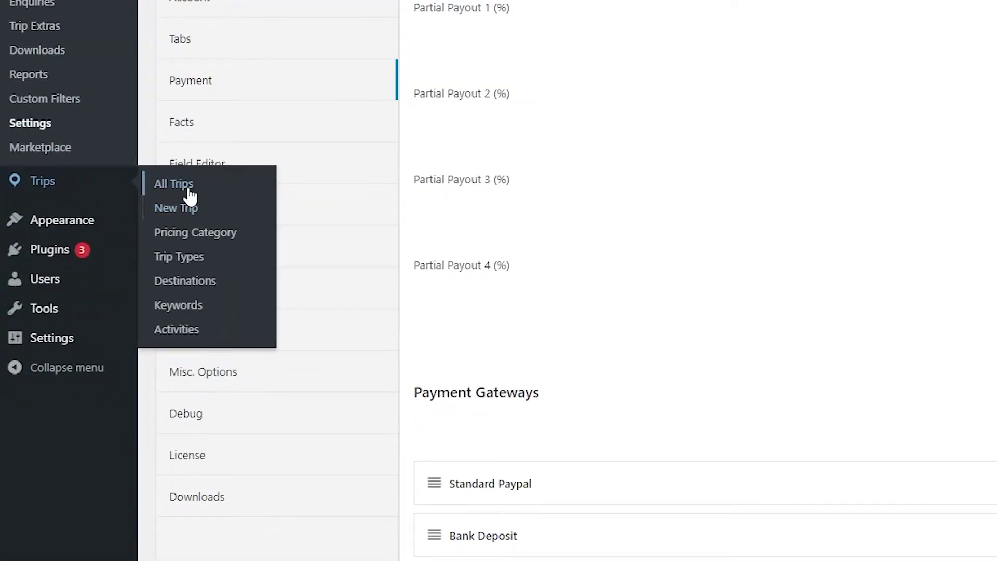
left_click(198, 185)
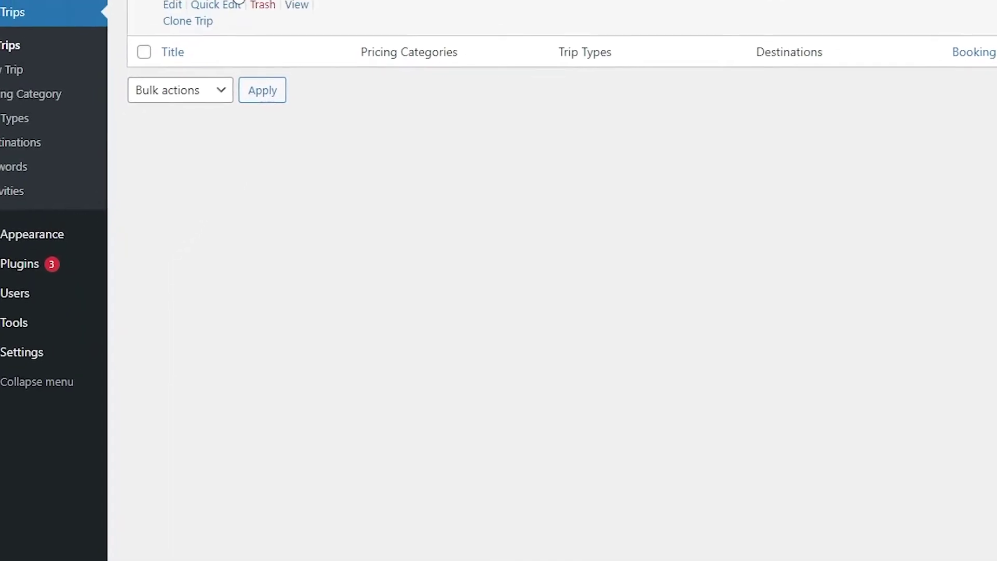
left_click(205, 58)
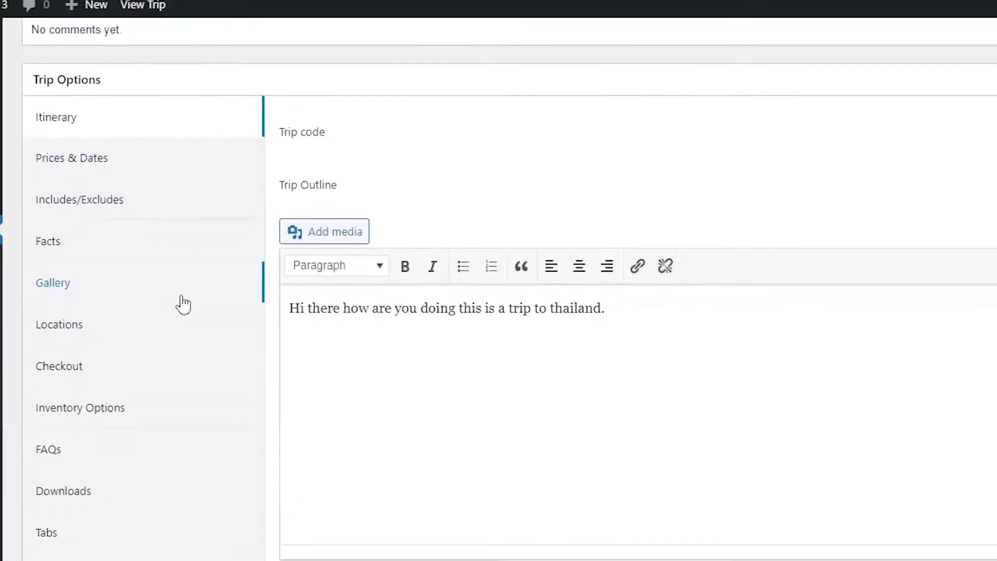
Enable Use Global Payout under Prices & Dates, save the trip, and return to WP Travel Settings.
left_click(92, 170)
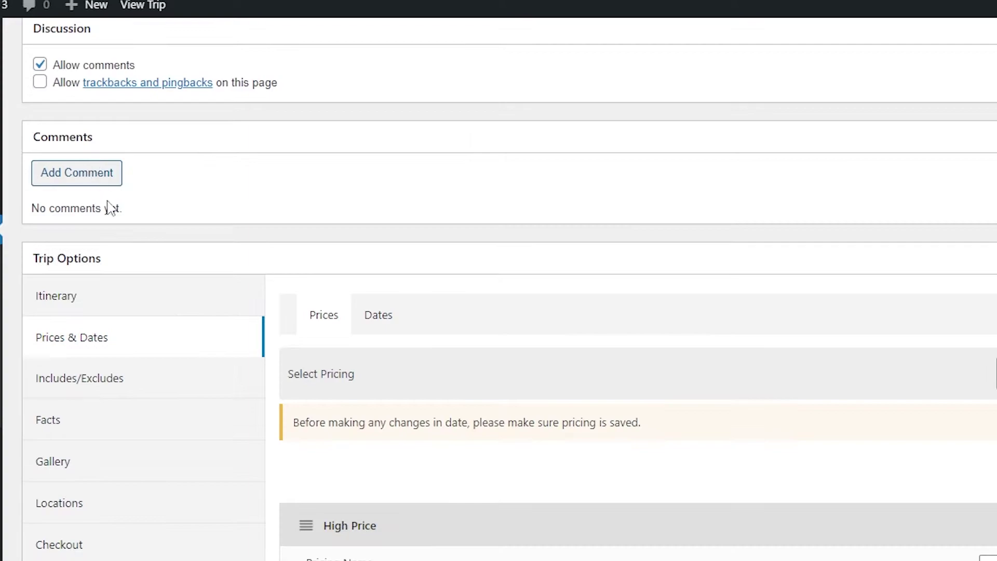
scroll(378, 281, "down", 15)
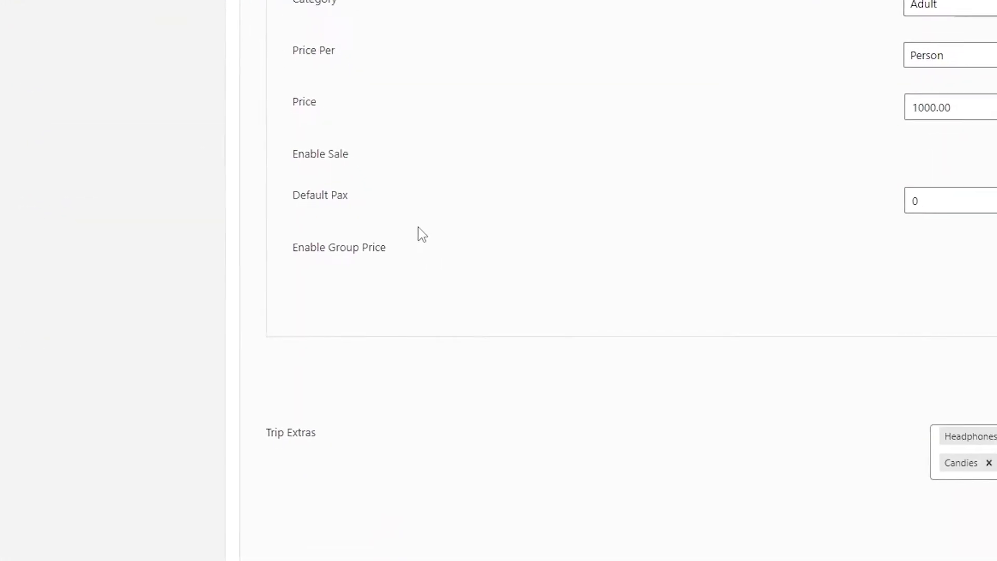
scroll(418, 226, "down", 8)
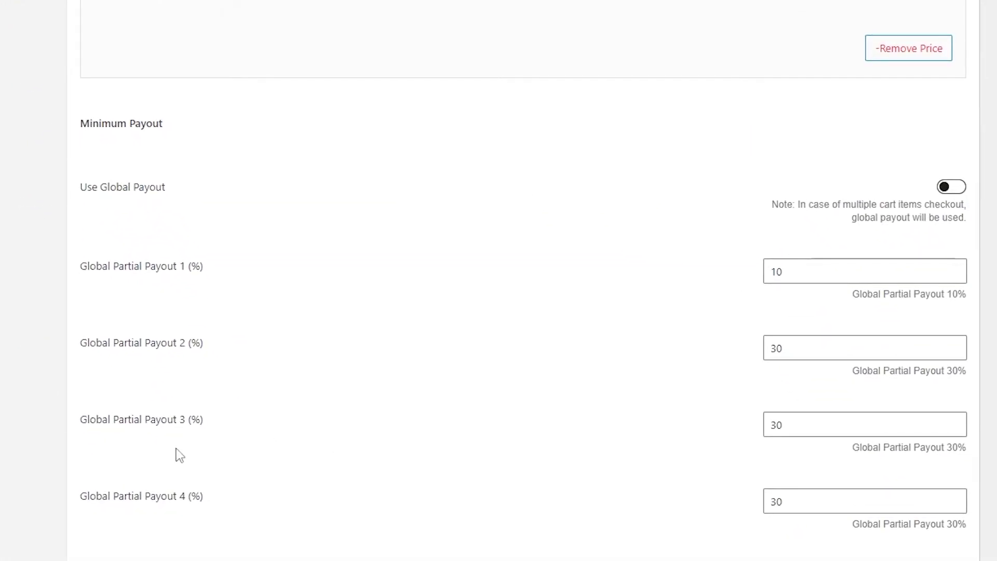
left_click(950, 188)
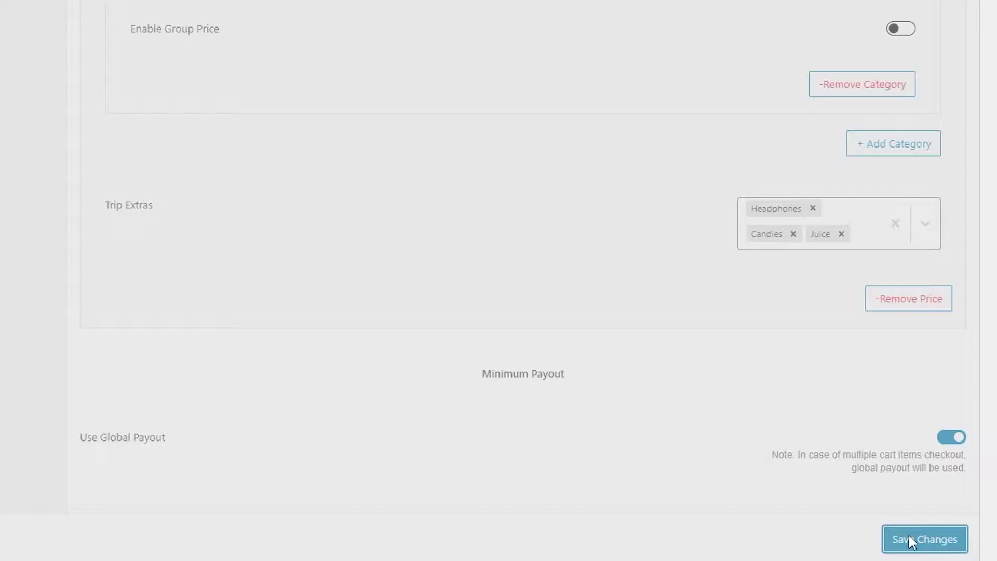
left_click(913, 538)
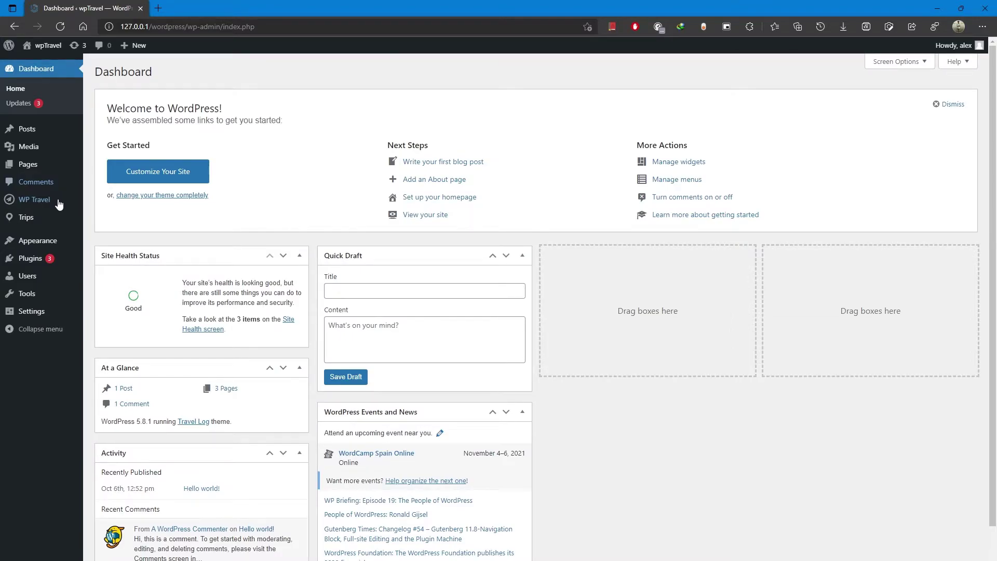
mouse_move(58, 201)
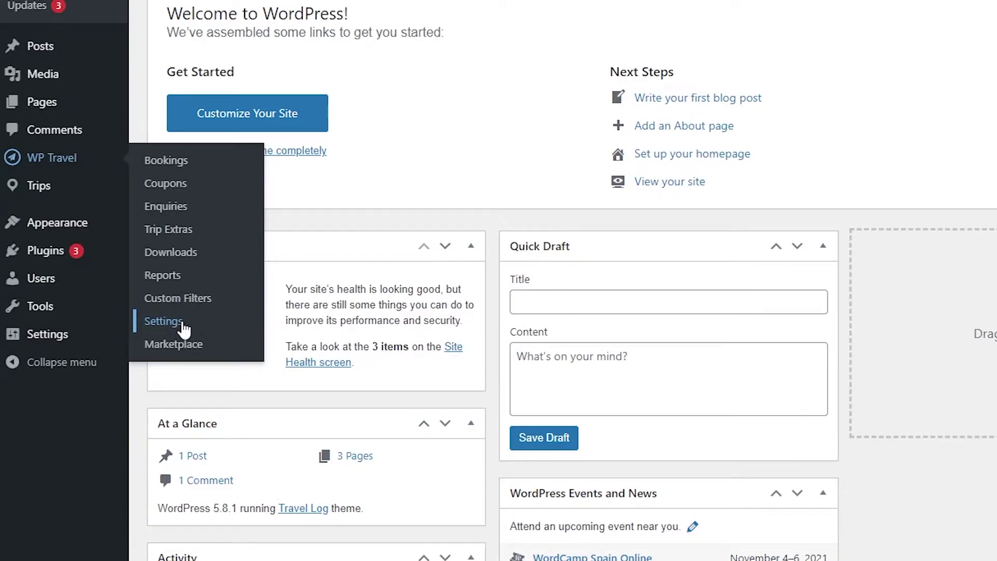
left_click(183, 326)
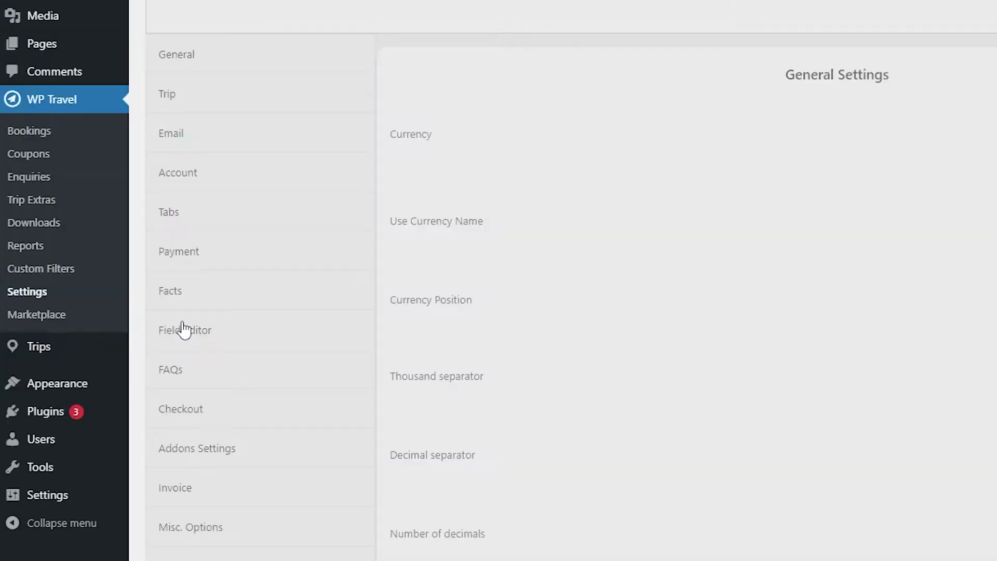
Enable Partial Payment in the Payment settings and save the trip's own payout settings.
left_click(213, 257)
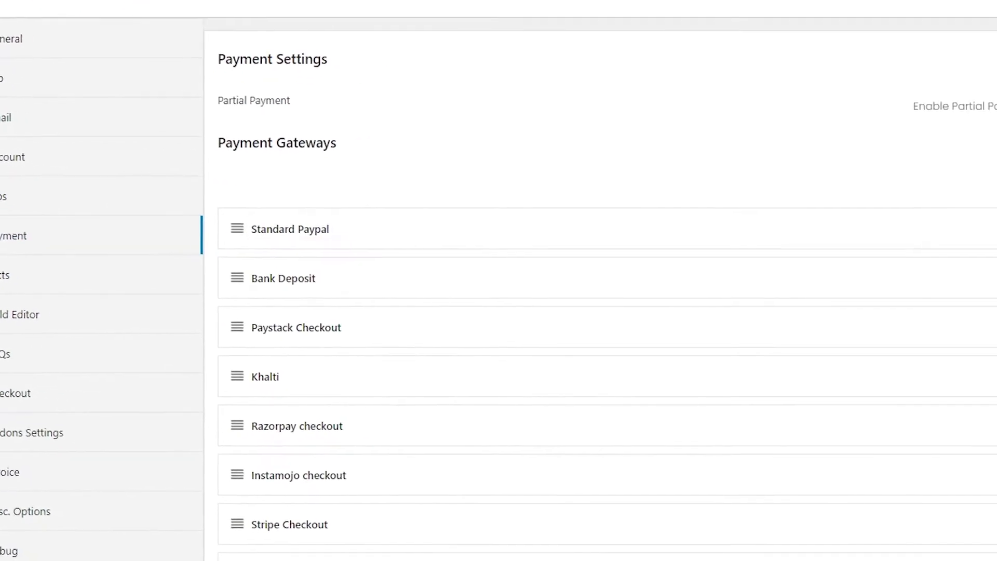
left_click(920, 75)
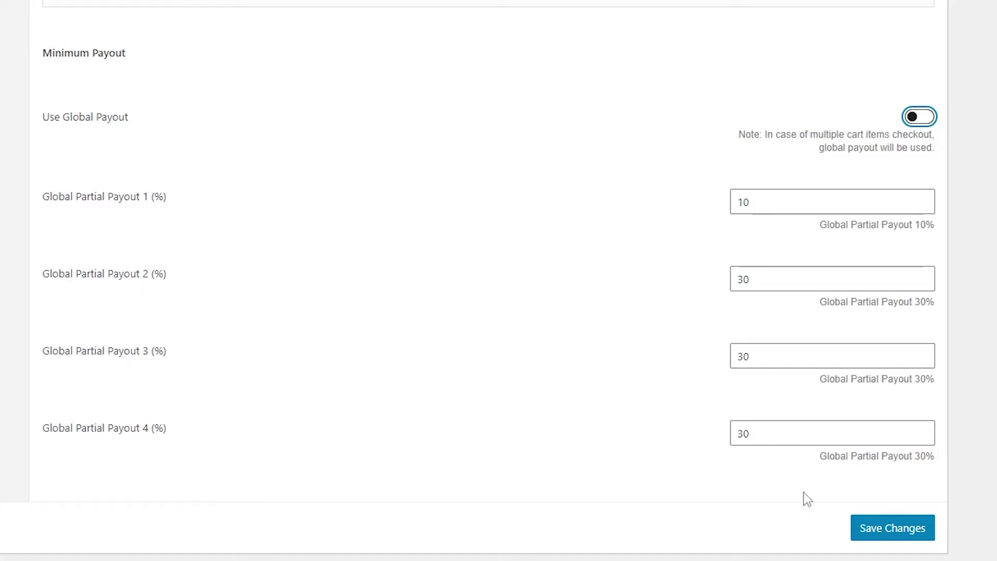
left_click(868, 522)
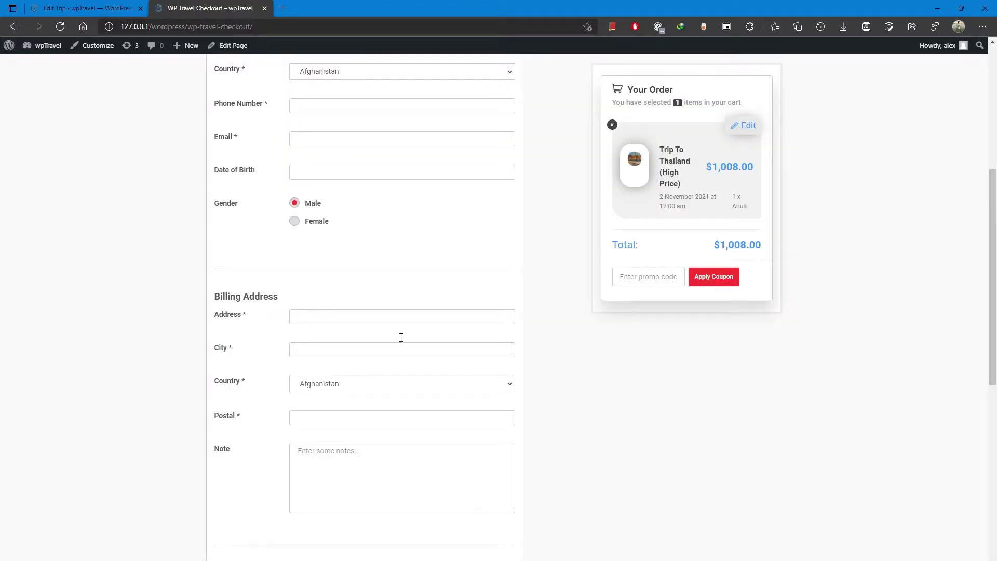
Set the checkout's Booking Options to Booking with payment after briefly trying without payment.
scroll(401, 338, "up", 3)
scroll(396, 327, "down", 10)
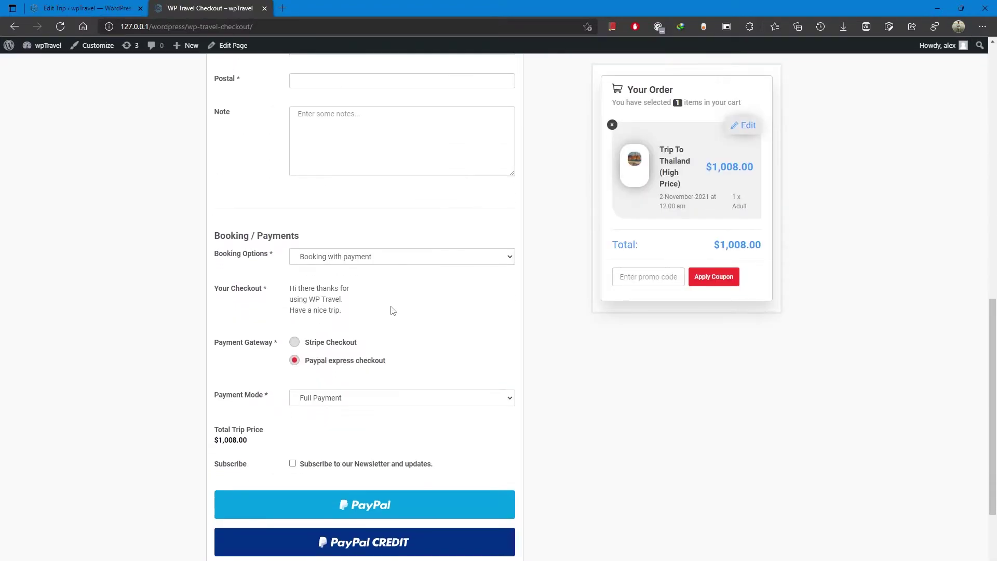
left_click(410, 261)
left_click(390, 282)
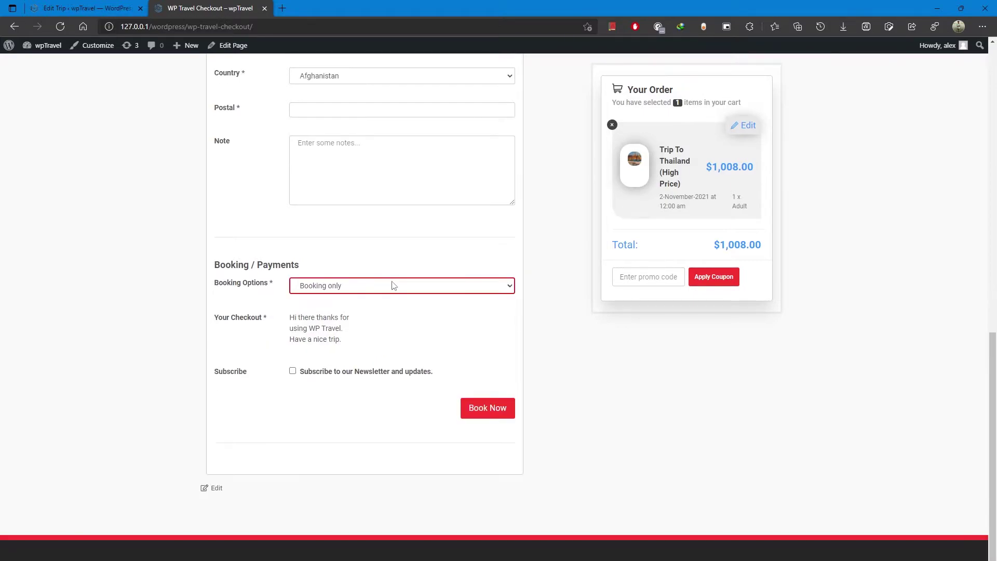
scroll(489, 315, "up", 3)
scroll(488, 315, "up", 2)
scroll(403, 348, "down", 5)
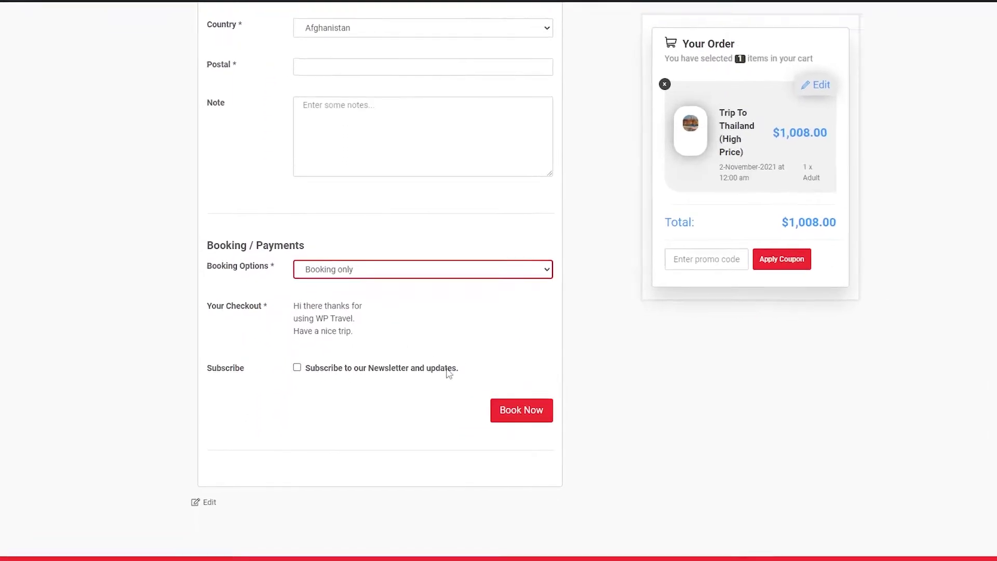
left_click(470, 231)
key("Up")
key("Return")
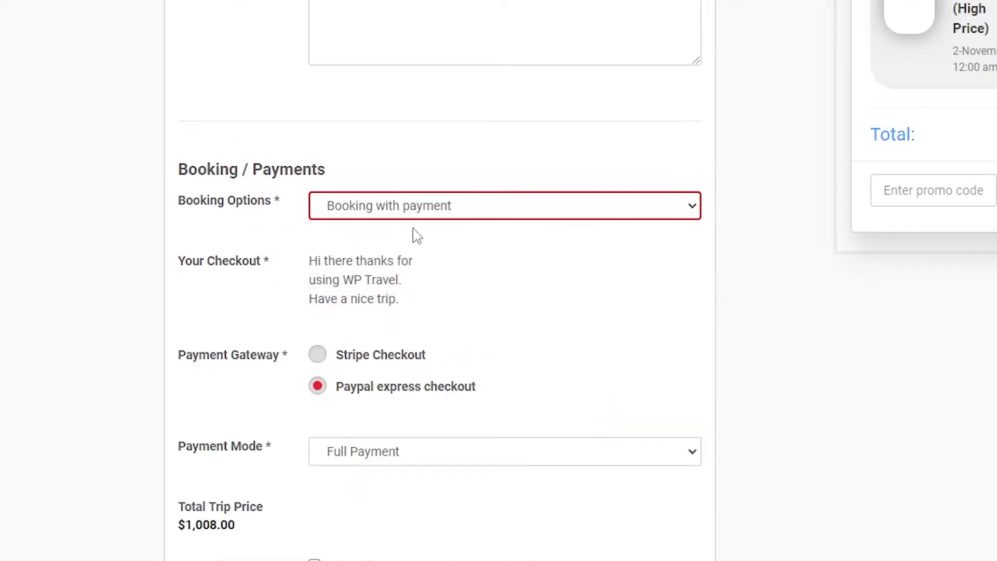
Choose Partial Payment mode so $100.80 of the $1,008.00 total is due.
scroll(400, 479, "down", 3)
left_click(436, 306)
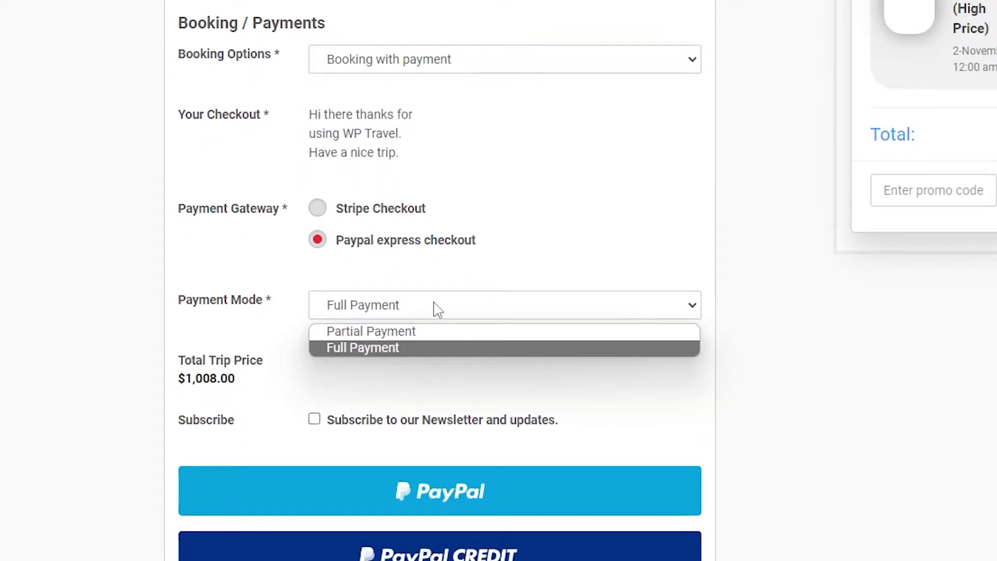
left_click(349, 337)
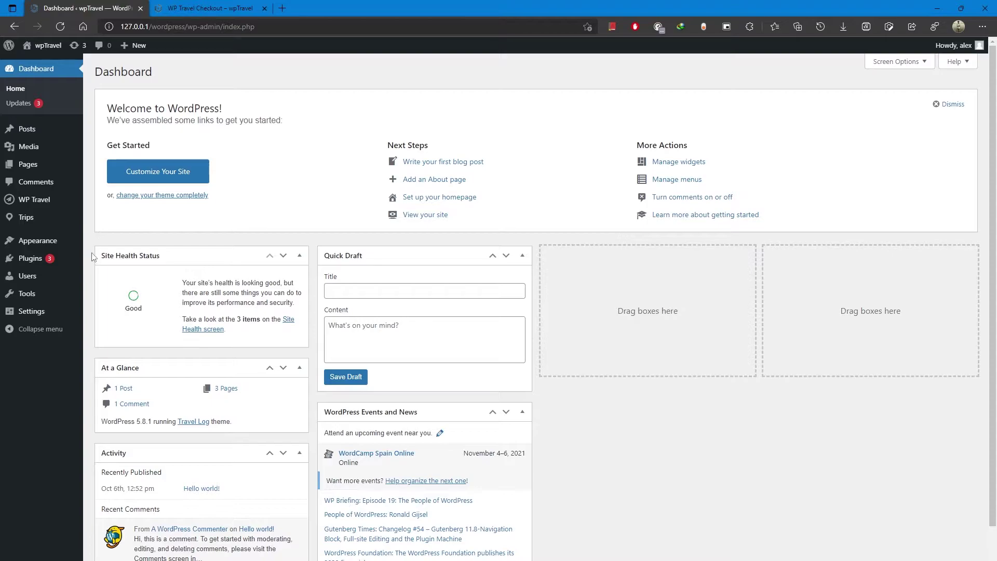
Check WP Travel Settings > Pages, highlighting the [wp_travel_checkout] shortcode for the checkout page.
mouse_move(45, 211)
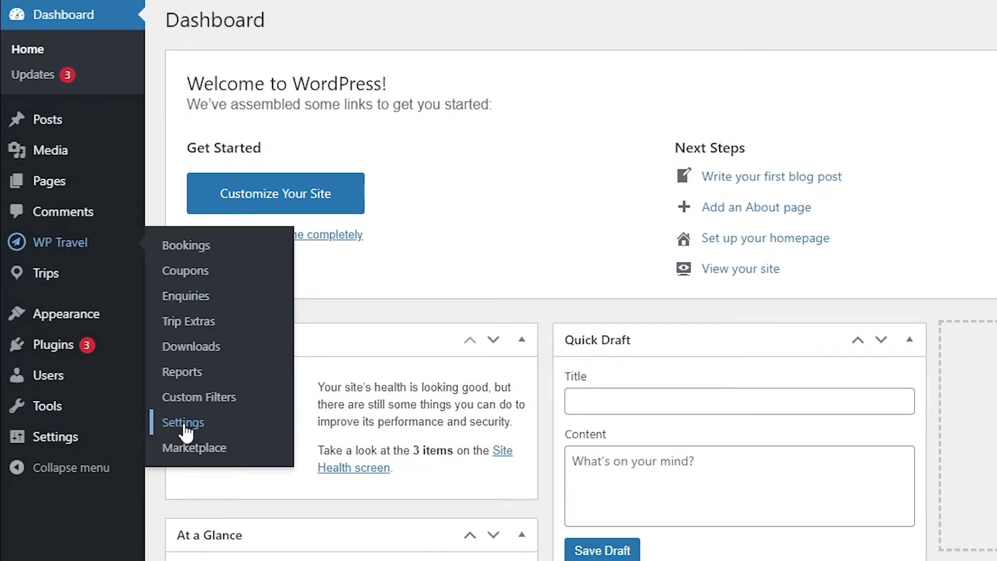
left_click(102, 311)
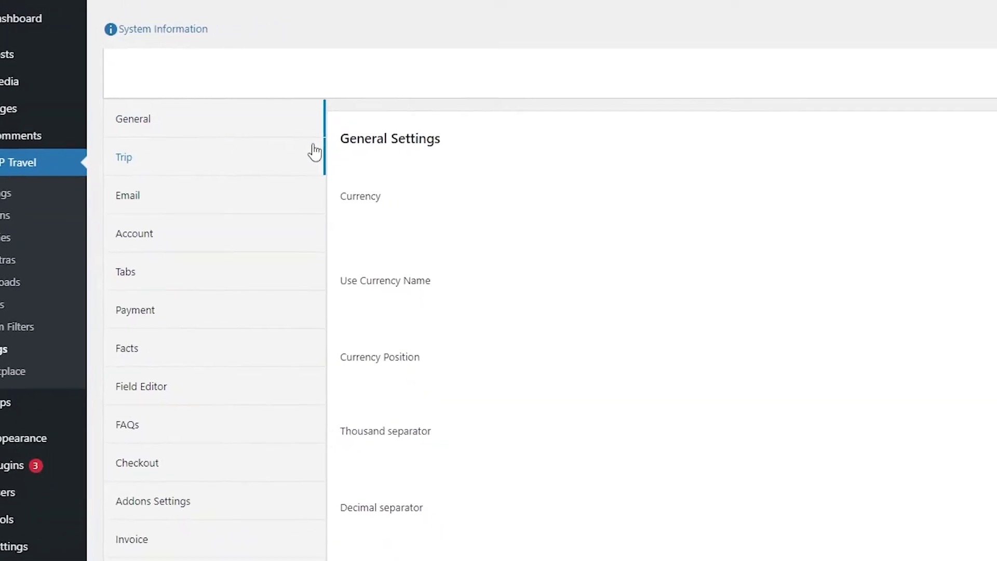
scroll(410, 208, "down", 10)
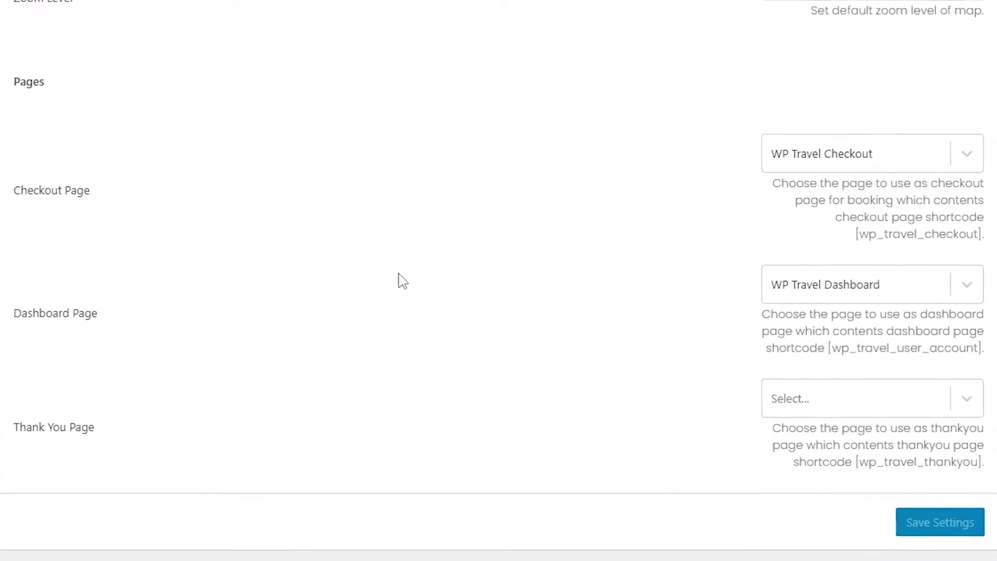
left_click_drag(861, 232, 980, 233)
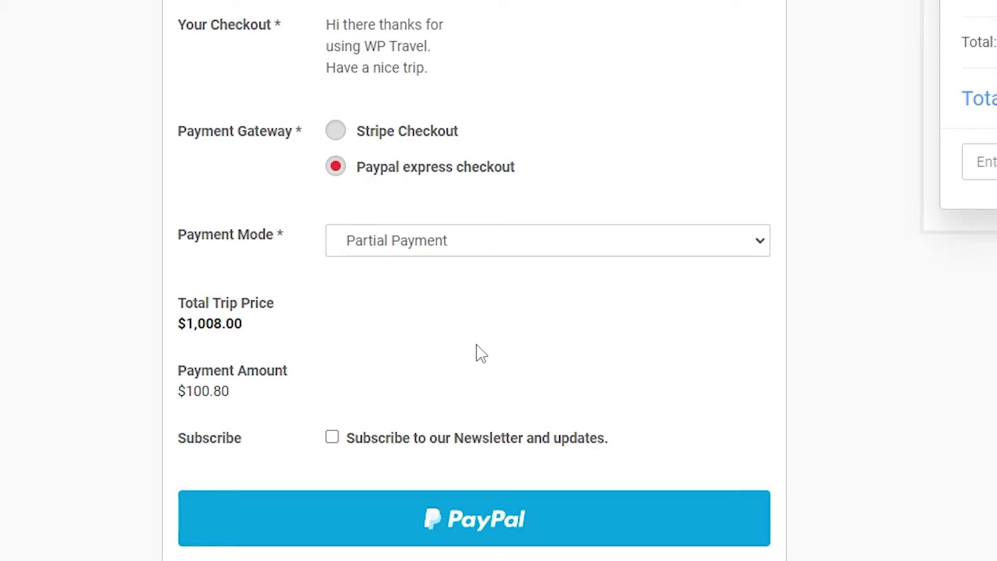
Return to the admin Dashboard showing the pending To London booking in WP Travel Bookings.
scroll(481, 353, "up", 2)
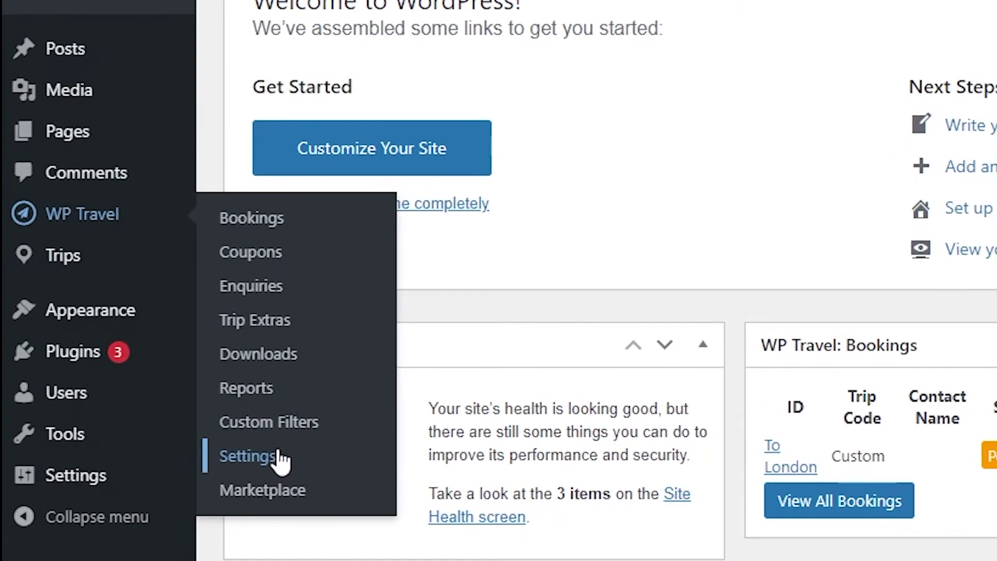
Highlight the dashboard page shortcode in Settings > Pages, then return to the WP Travel Checkout tab.
left_click(253, 441)
scroll(911, 194, "down", 10)
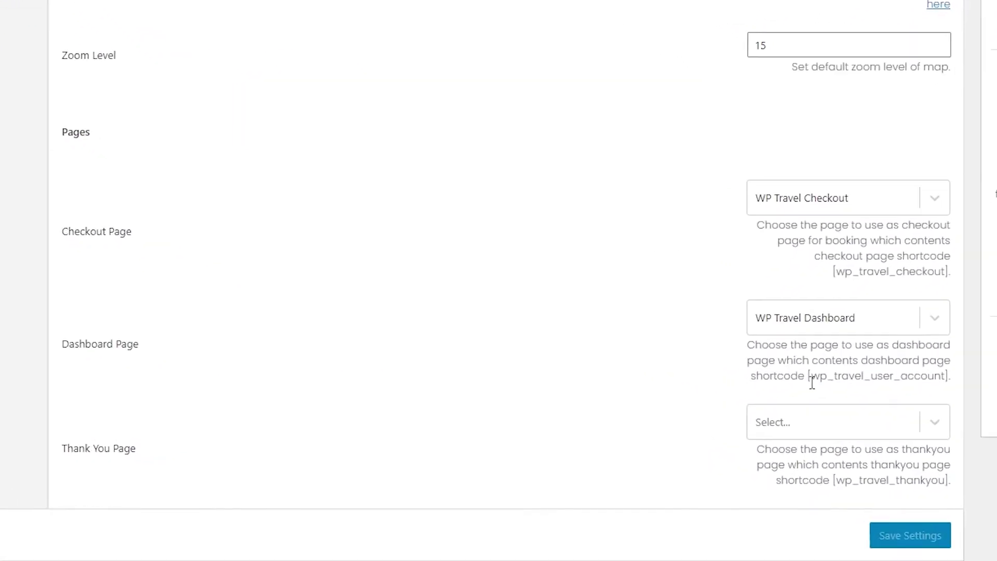
left_click_drag(726, 425, 788, 426)
left_click_drag(909, 381, 944, 383)
left_click(818, 401)
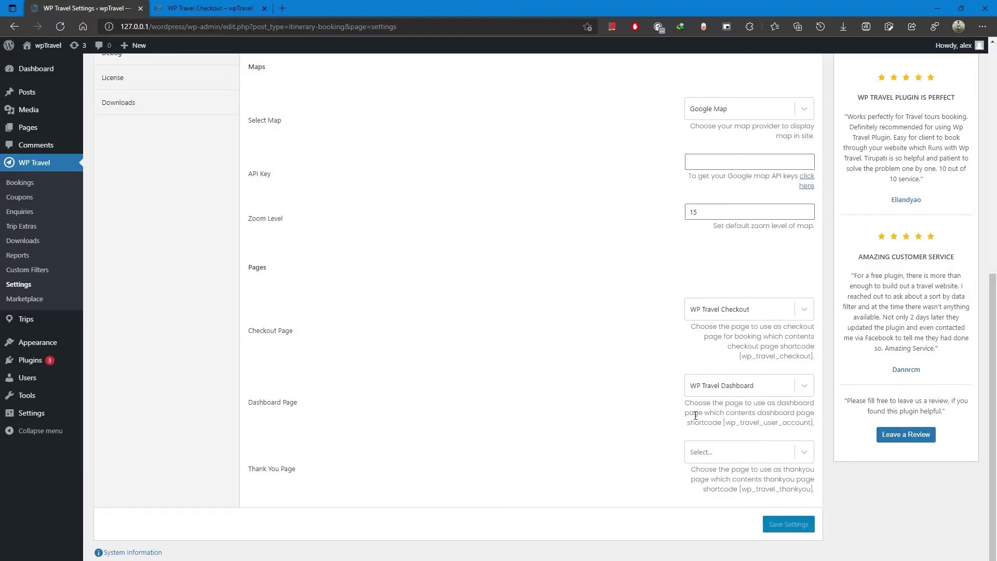
scroll(696, 416, "up", 2)
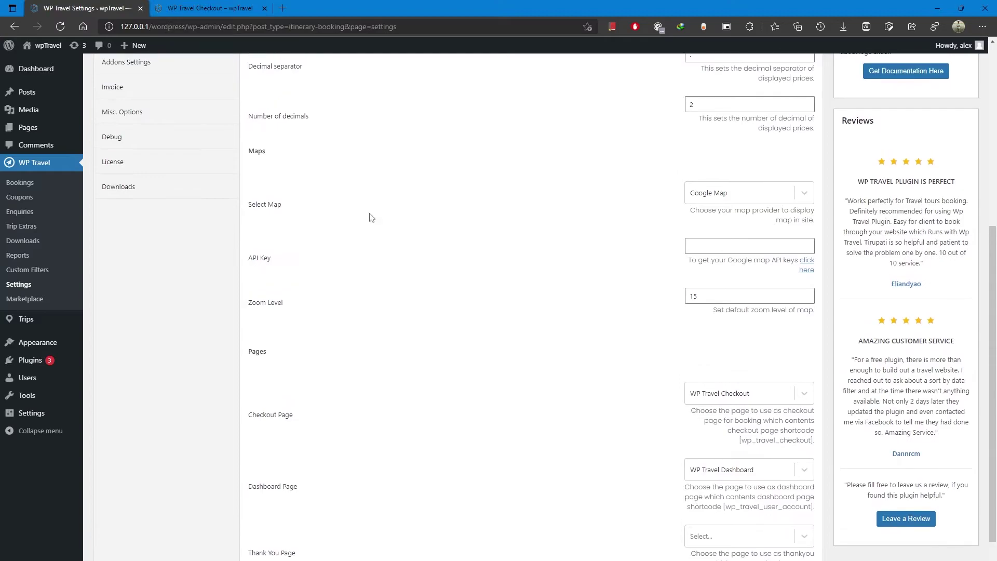
left_click(212, 8)
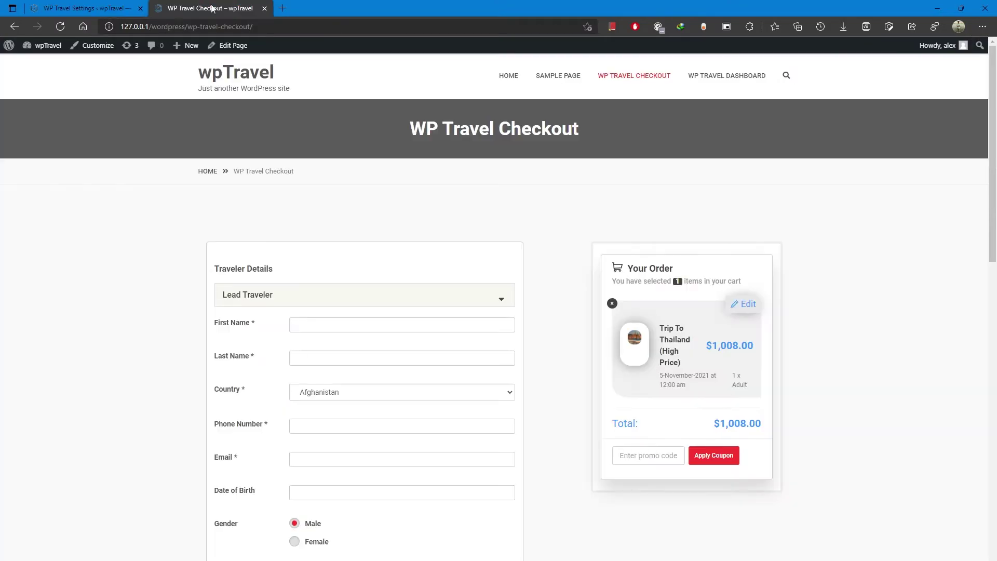
Look over the front-end WP Travel Dashboard and its Bookings tab.
left_click(724, 74)
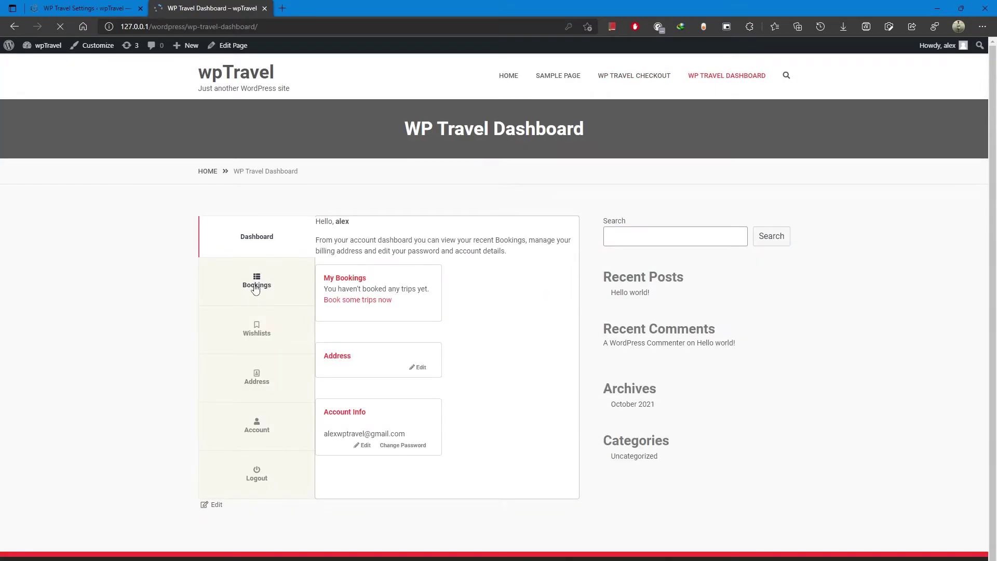
left_click(257, 281)
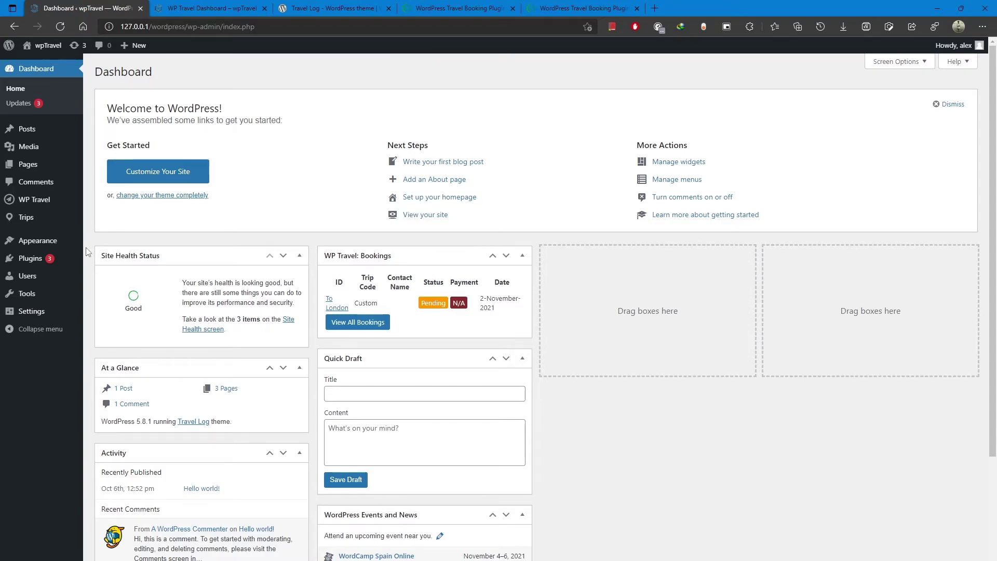
In WP Travel Settings' Email tab, expand the Partial Payment Email Templates section.
mouse_move(35, 200)
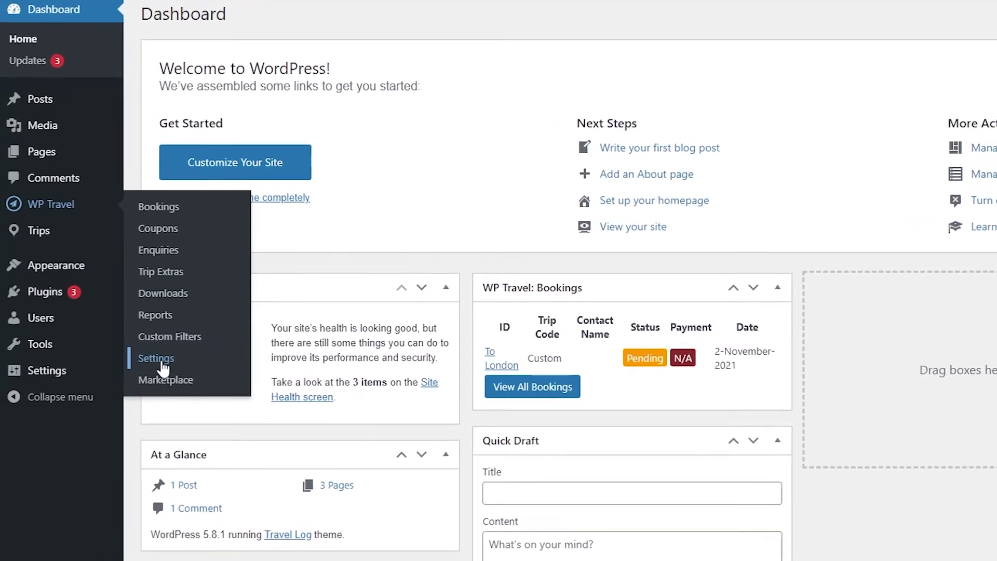
left_click(161, 364)
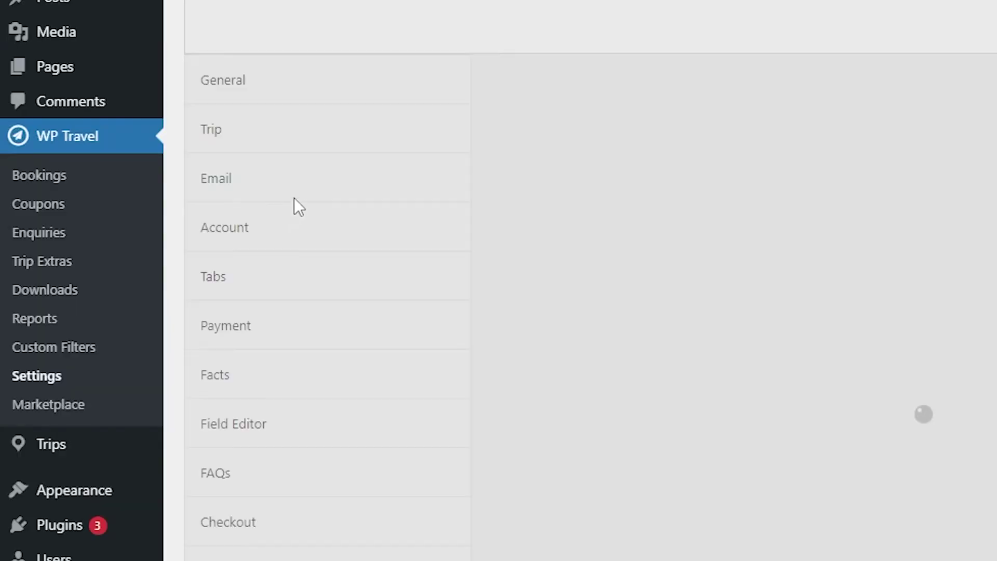
scroll(263, 256, "down", 5)
scroll(218, 196, "up", 5)
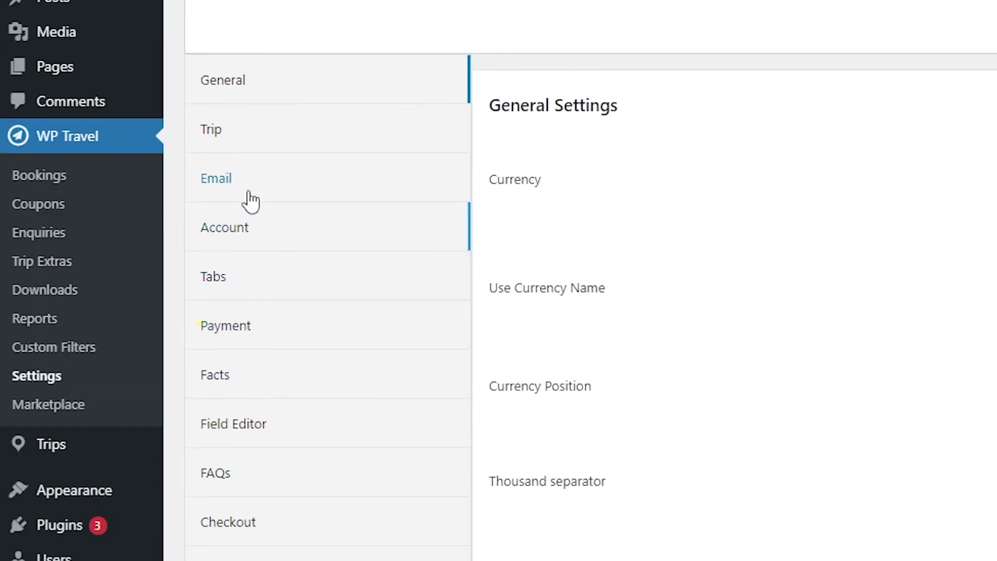
left_click(251, 200)
scroll(618, 251, "down", 10)
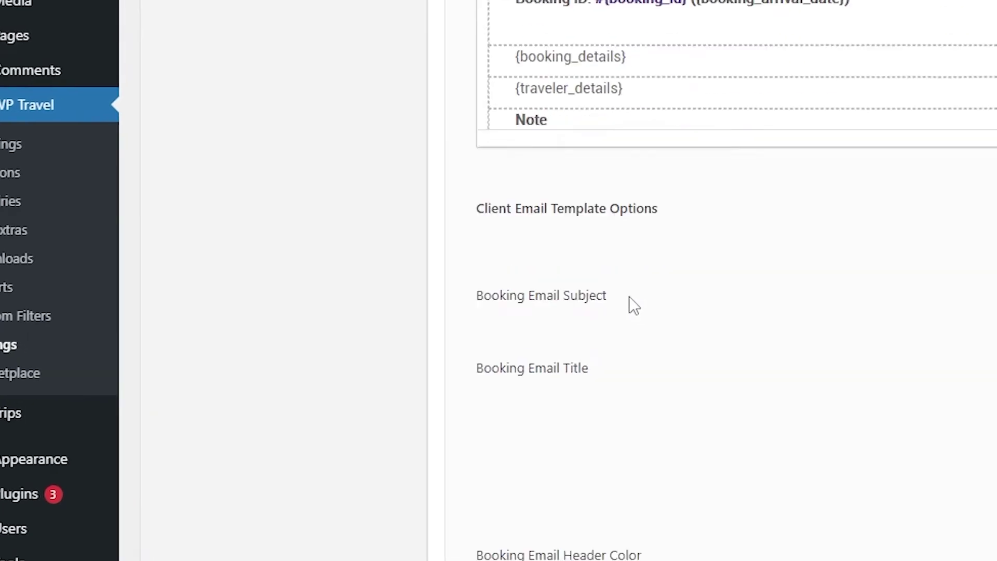
scroll(633, 304, "down", 10)
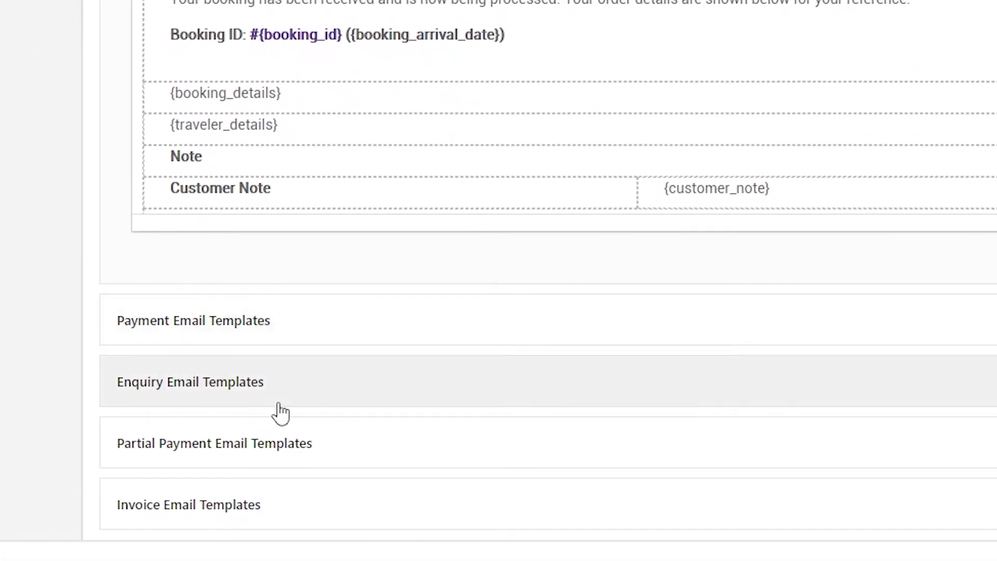
left_click(286, 454)
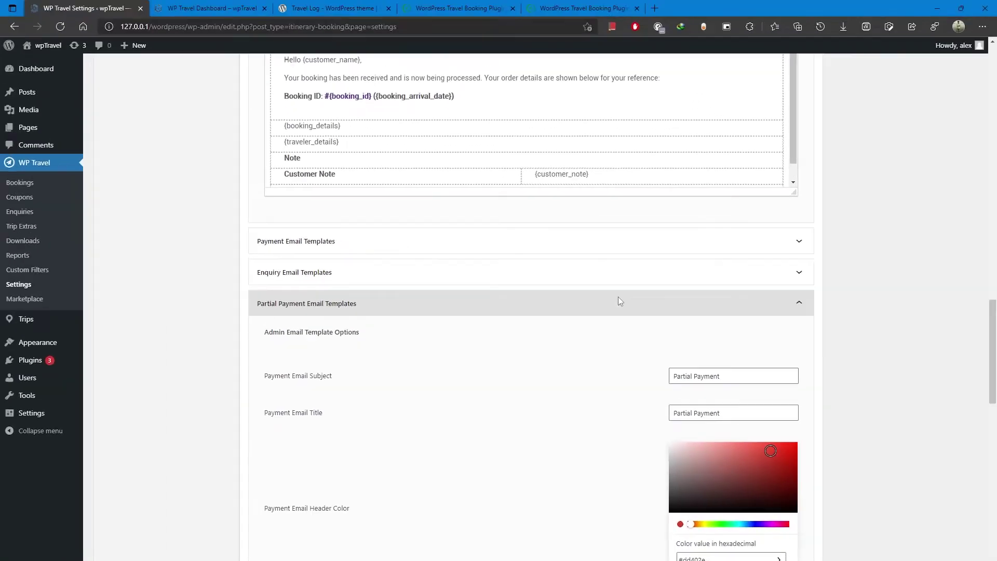
Enable the remainder notification, leaving the email cycle at once in four days.
scroll(618, 301, "down", 15)
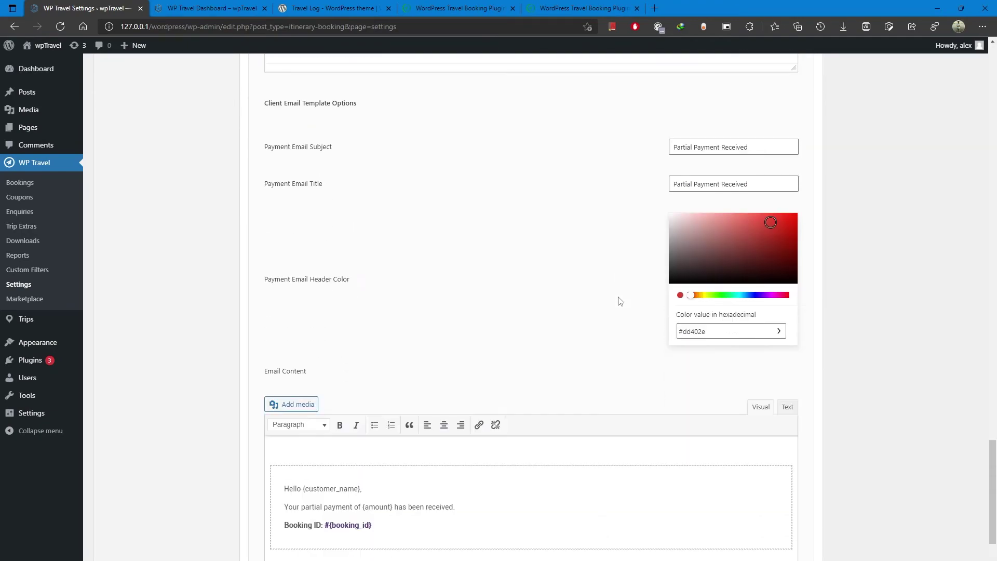
scroll(618, 301, "down", 5)
left_click(786, 427)
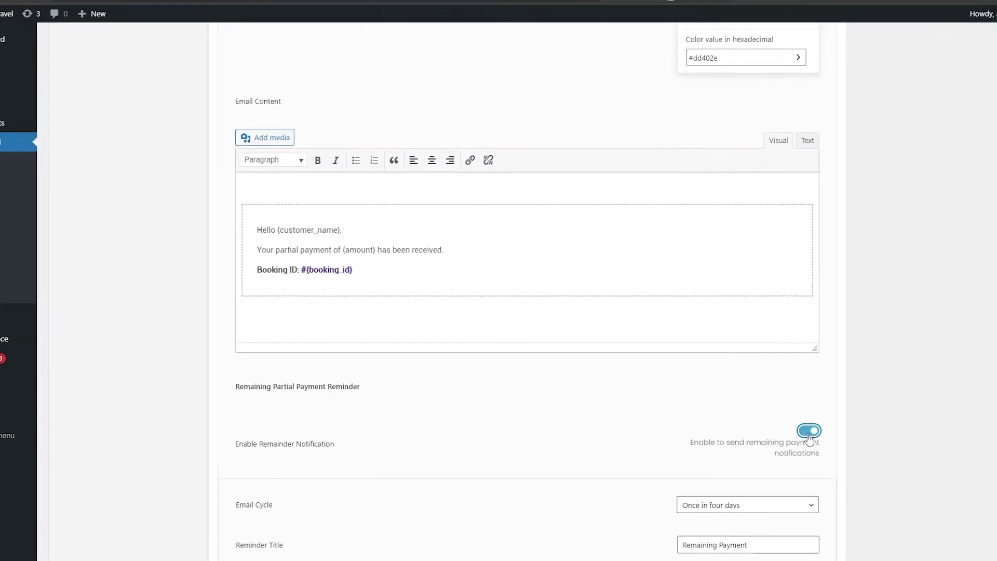
scroll(681, 431, "down", 3)
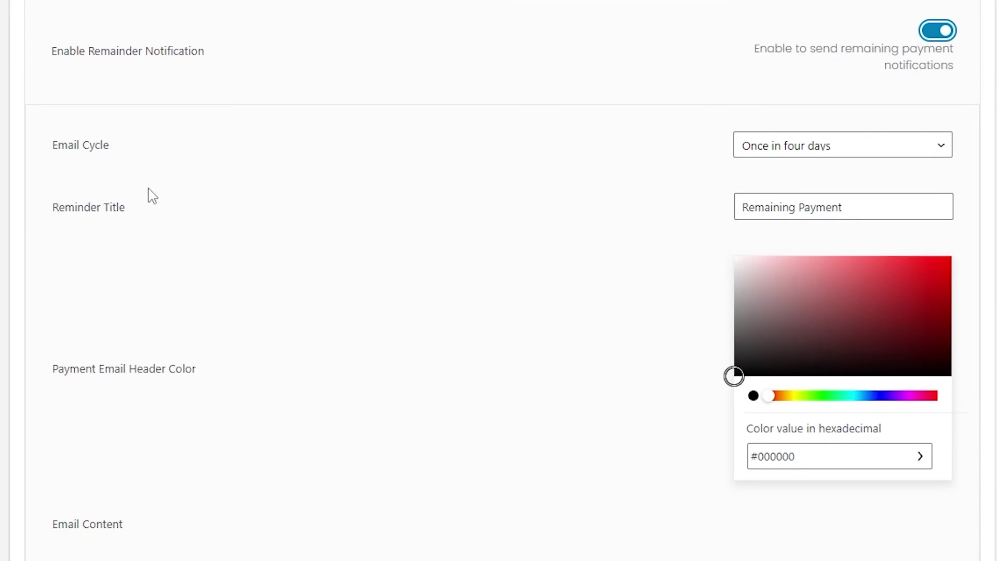
left_click(882, 146)
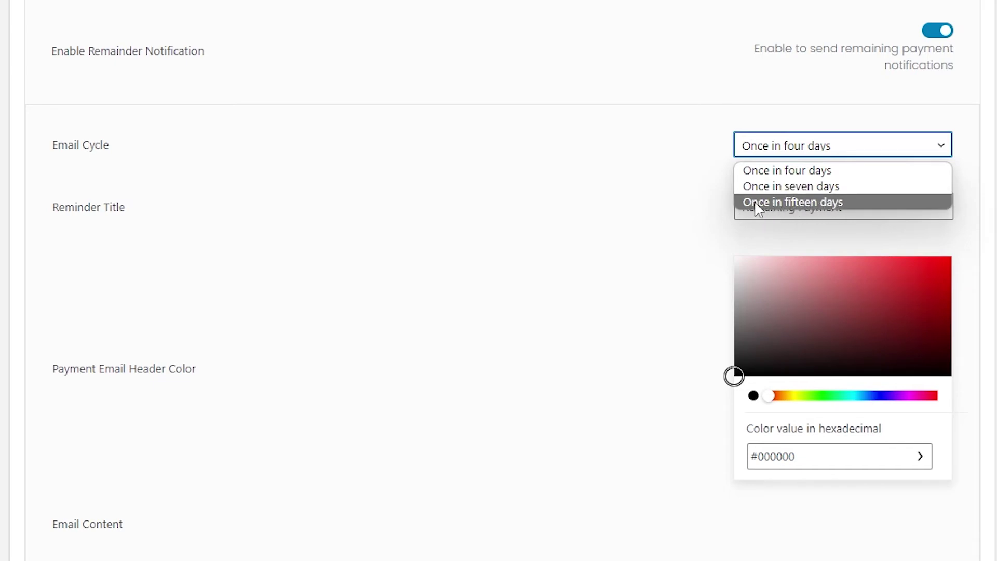
left_click(709, 208)
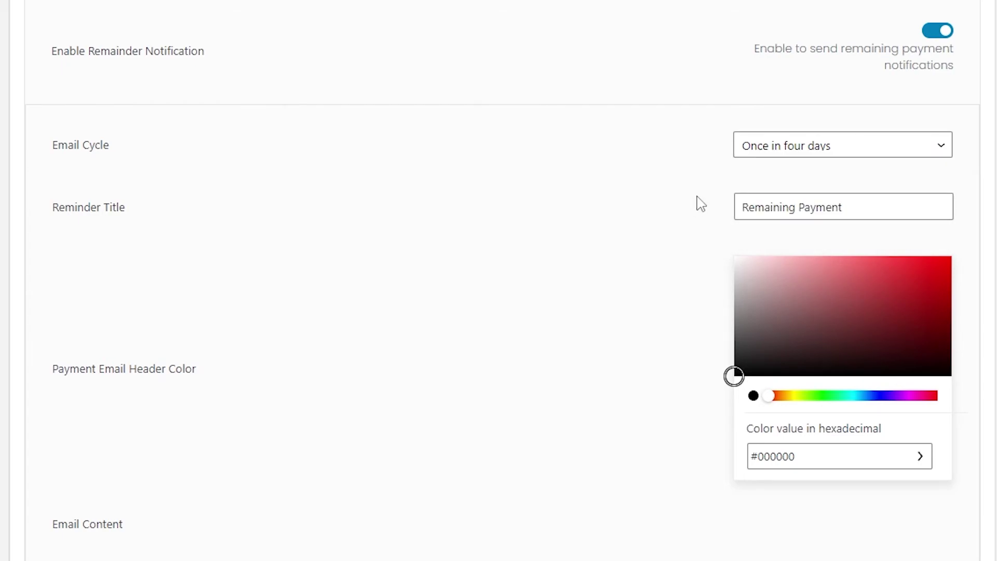
Review the Partial Payment Received title in the client email template options.
scroll(693, 202, "up", 15)
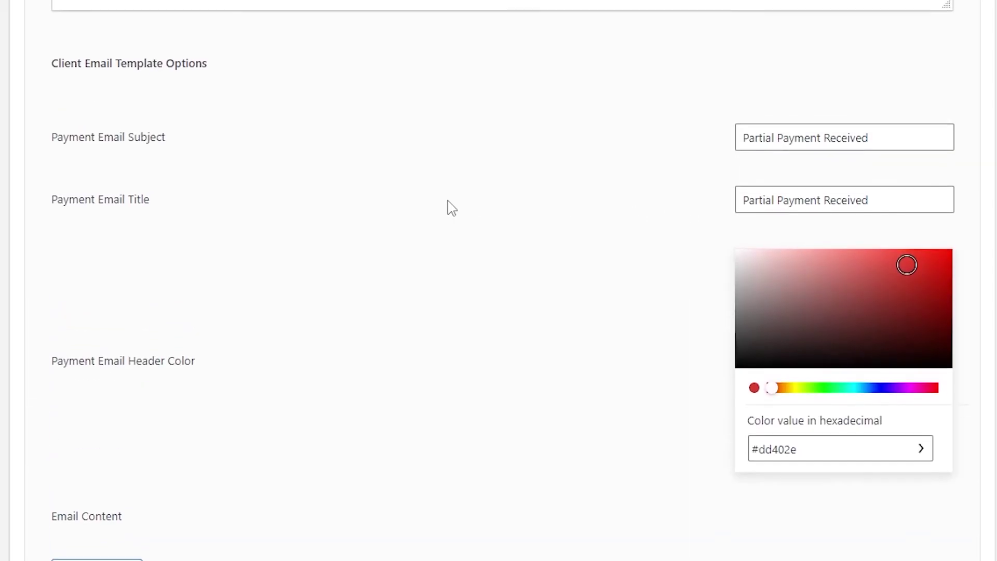
scroll(231, 203, "down", 5)
scroll(231, 202, "up", 5)
scroll(572, 234, "down", 3)
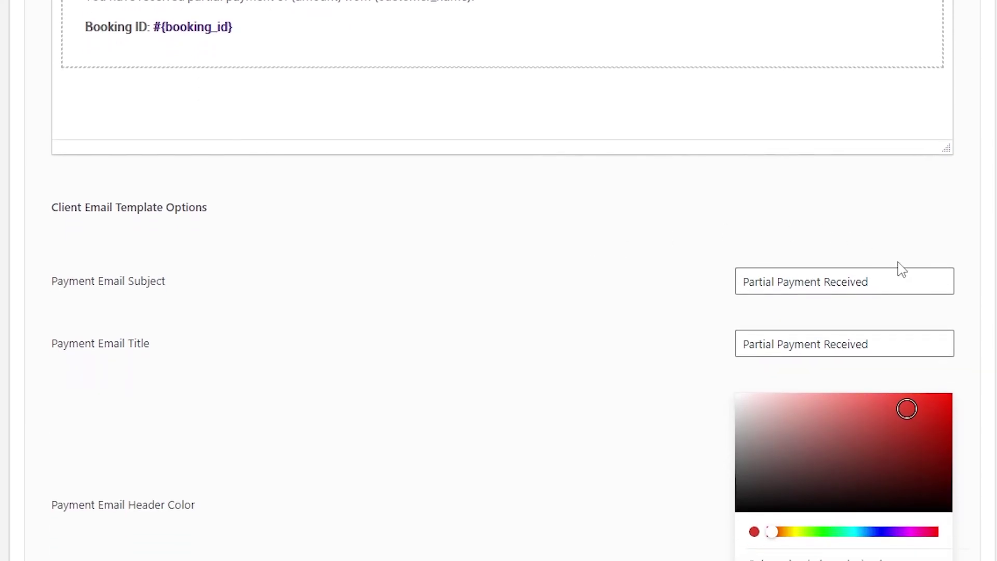
left_click_drag(881, 341, 641, 408)
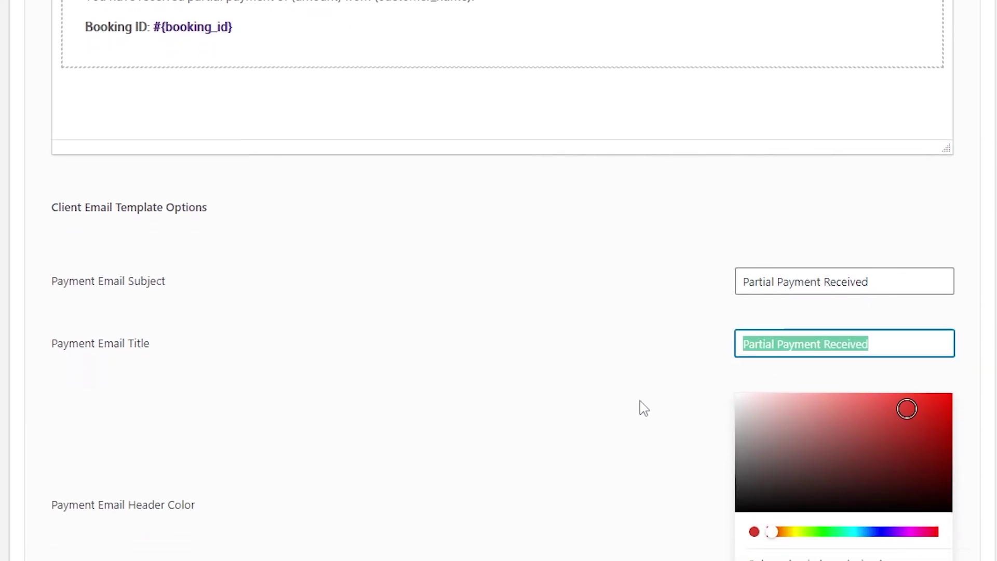
left_click(450, 434)
Change the Payment Email Header Color from red #dd402e to teal #307d88.
scroll(449, 434, "down", 1)
scroll(449, 434, "down", 5)
triple_click(89, 225)
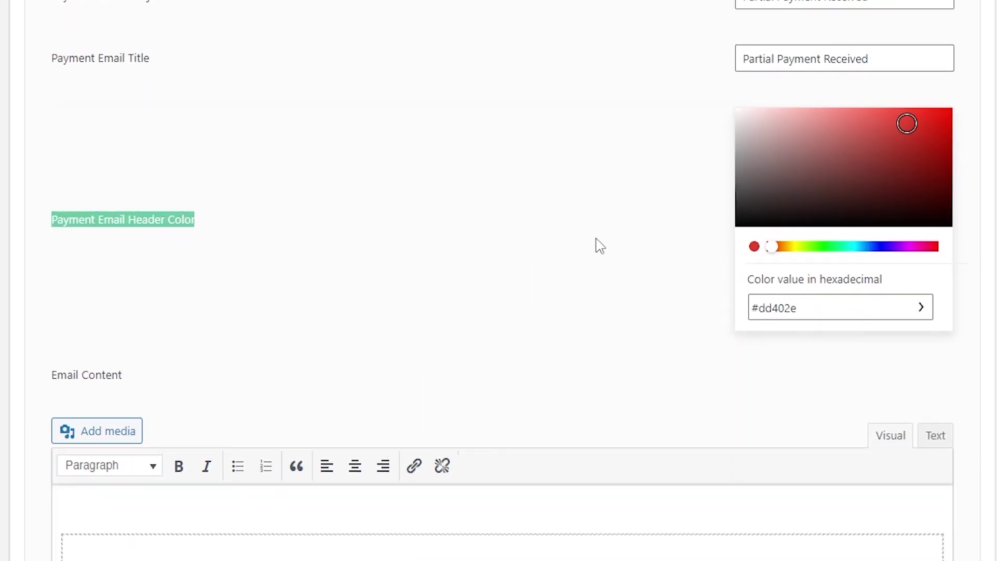
left_click(879, 200)
left_click(876, 164)
mouse_move(810, 247)
left_mouse_down()
mouse_move(899, 254)
mouse_move(856, 255)
left_mouse_up()
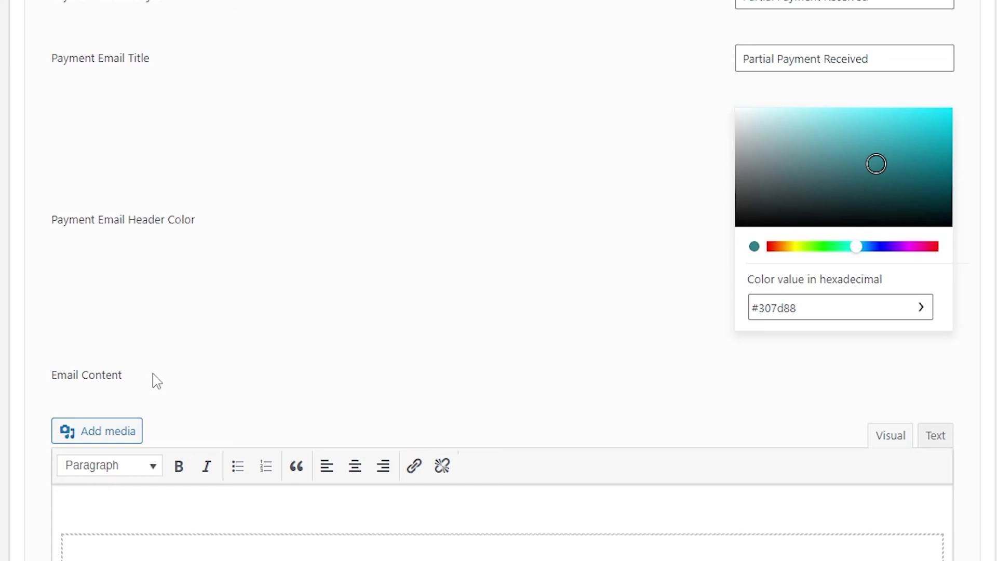
scroll(364, 359, "down", 3)
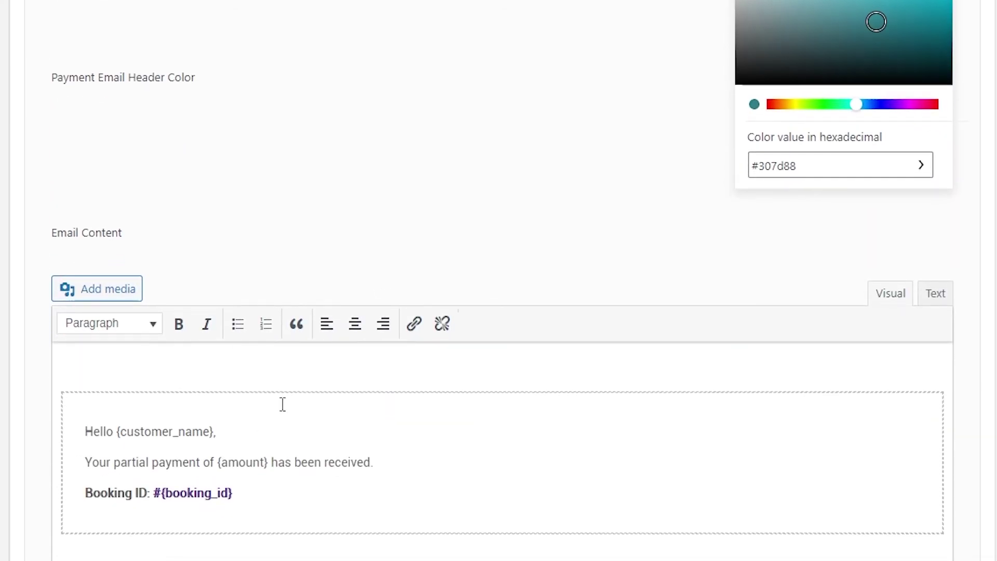
left_click(259, 446)
scroll(223, 430, "down", 3)
scroll(277, 348, "down", 5)
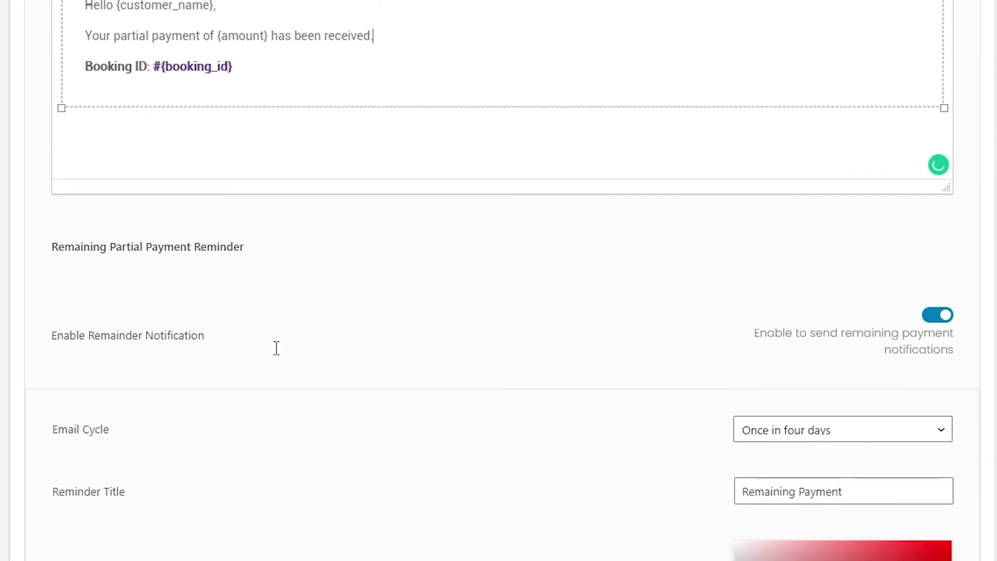
scroll(283, 350, "down", 3)
scroll(284, 346, "down", 6)
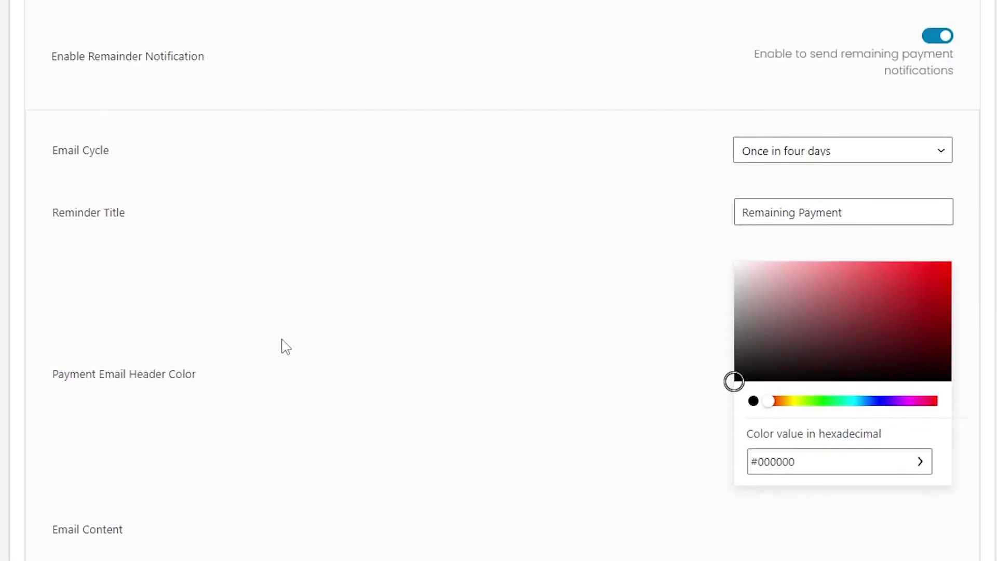